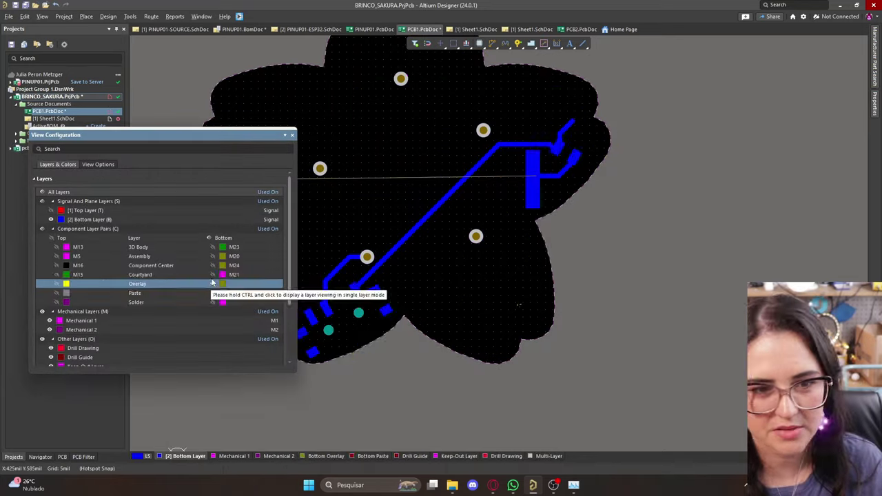
# Step: Show the bottom courtyard layer of the sakura board and inspect resistor R1 and its traces on the bottom side
pyautogui.click(212, 274)
pyautogui.click(212, 256)
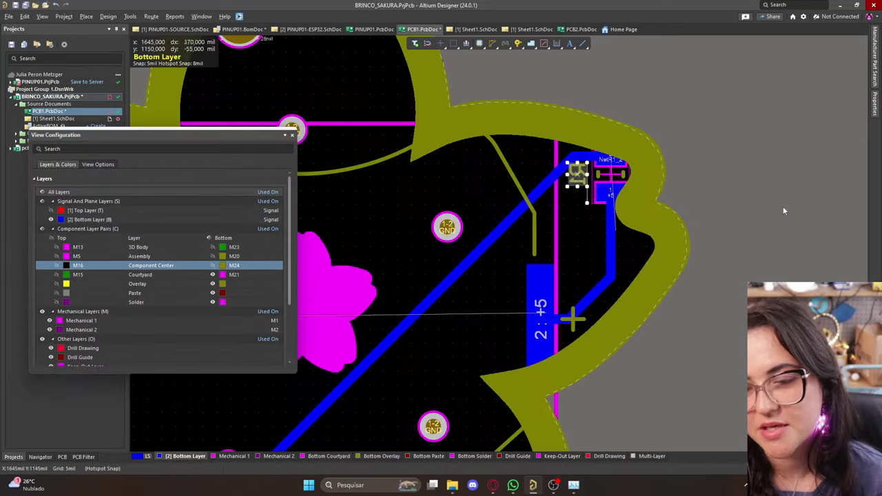
pyautogui.click(782, 206)
pyautogui.keyDown('ctrl'); pyautogui.scroll(-2, 443, 121); pyautogui.keyUp('ctrl')
pyautogui.keyDown('ctrl'); pyautogui.scroll(4, 534, 143); pyautogui.keyUp('ctrl')
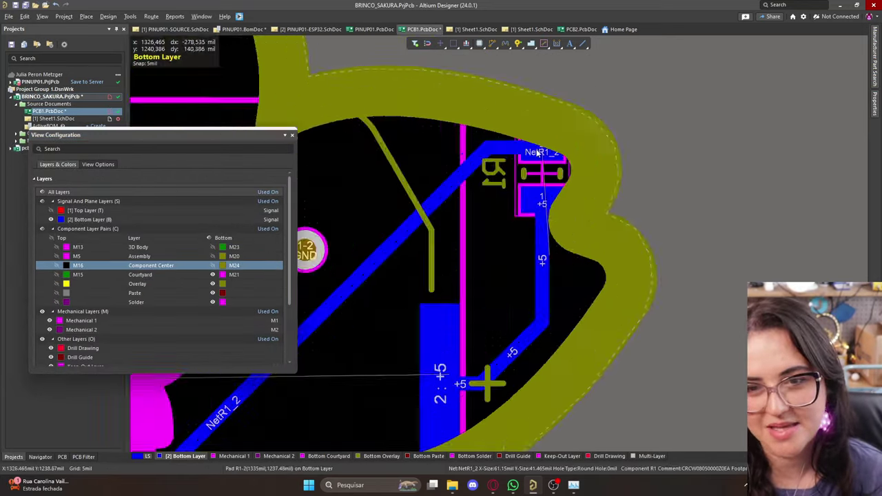
pyautogui.keyDown('ctrl'); pyautogui.scroll(-6, 699, 197); pyautogui.keyUp('ctrl')
pyautogui.keyDown('ctrl'); pyautogui.scroll(4, 697, 196); pyautogui.keyUp('ctrl')
pyautogui.keyDown('ctrl'); pyautogui.scroll(-2, 576, 358); pyautogui.keyUp('ctrl')
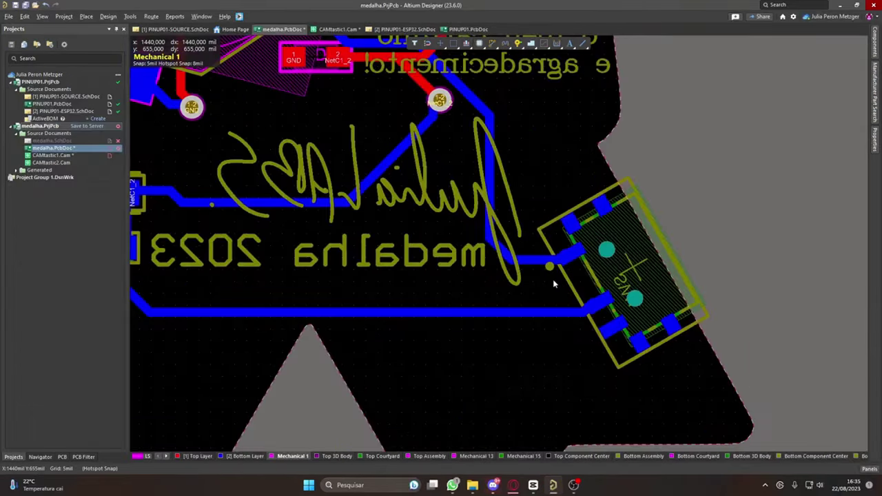
# Step: Hide the bottom overlay layer of the medalha board
pyautogui.keyDown('ctrl'); pyautogui.scroll(-1, 552, 279); pyautogui.keyUp('ctrl')
pyautogui.press('l')
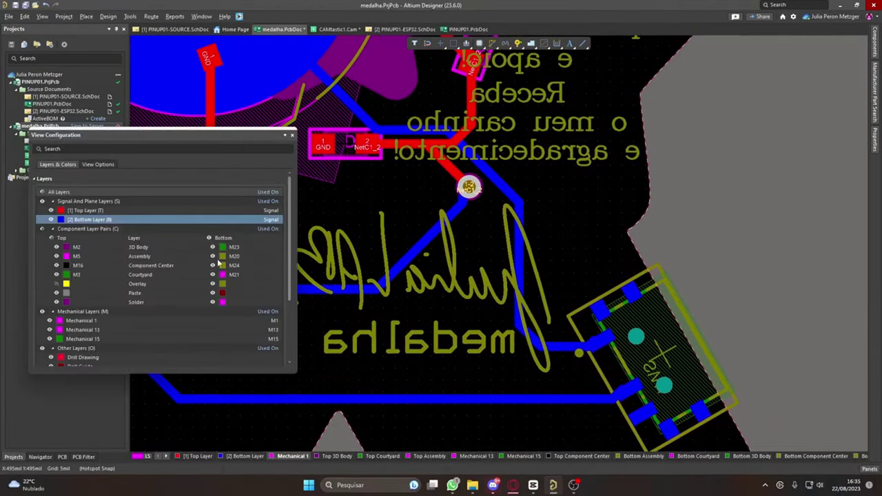
pyautogui.click(213, 283)
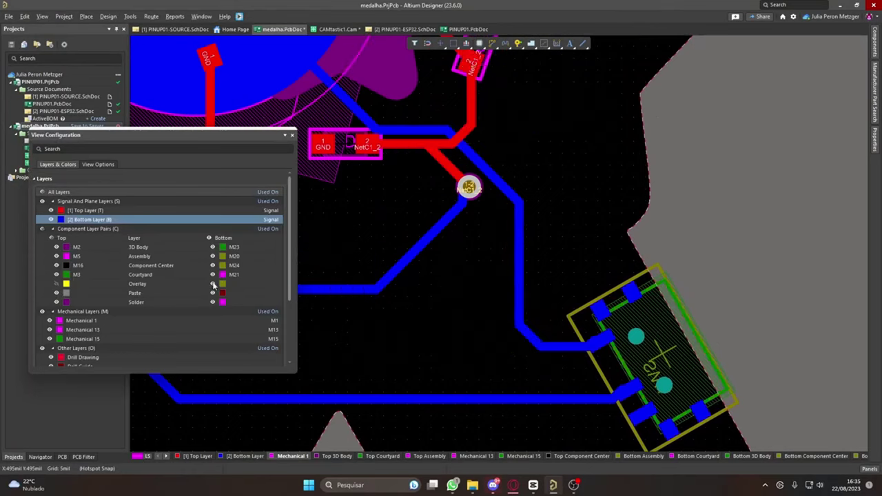
pyautogui.scroll(-2, 603, 278)
pyautogui.keyDown('ctrl'); pyautogui.scroll(-2, 413, 207); pyautogui.keyUp('ctrl')
pyautogui.moveTo(570, 283)
pyautogui.mouseDown(button='right')
pyautogui.moveTo(659, 309)
pyautogui.moveTo(659, 341)
pyautogui.mouseUp(button='right')
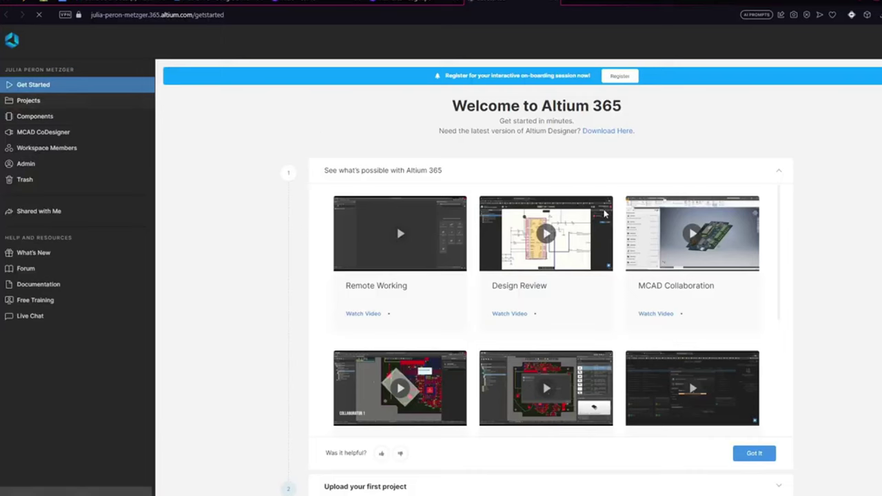
# Step: Review the Altium 365 Get Started page in the browser and look through the workspace's project list
pyautogui.scroll(-1, 865, 206)
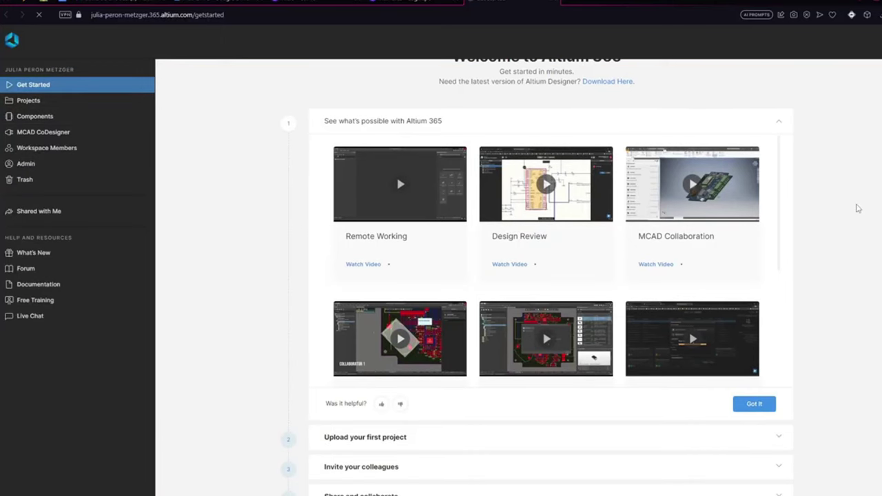
pyautogui.scroll(1, 857, 207)
pyautogui.scroll(-2, 854, 205)
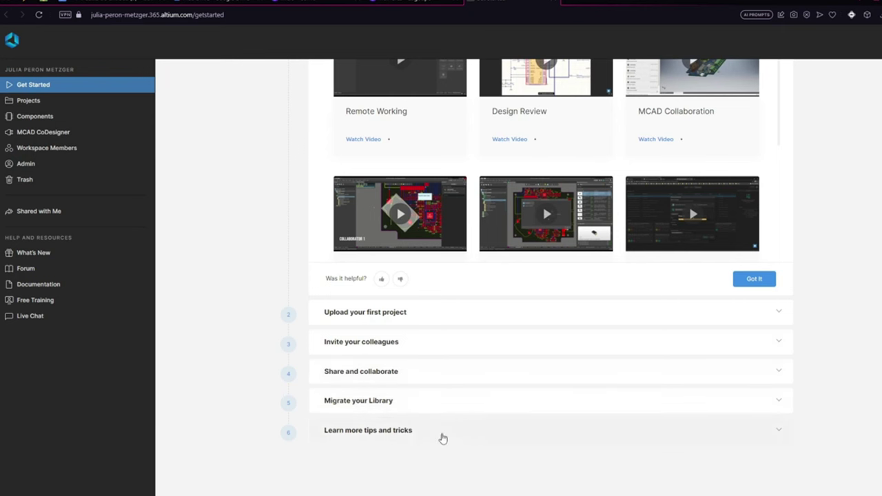
pyautogui.click(56, 100)
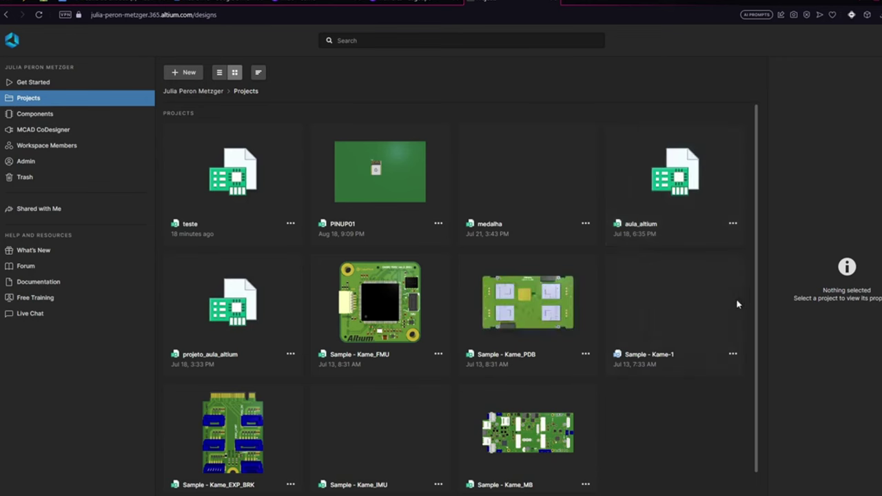
pyautogui.scroll(-1, 736, 303)
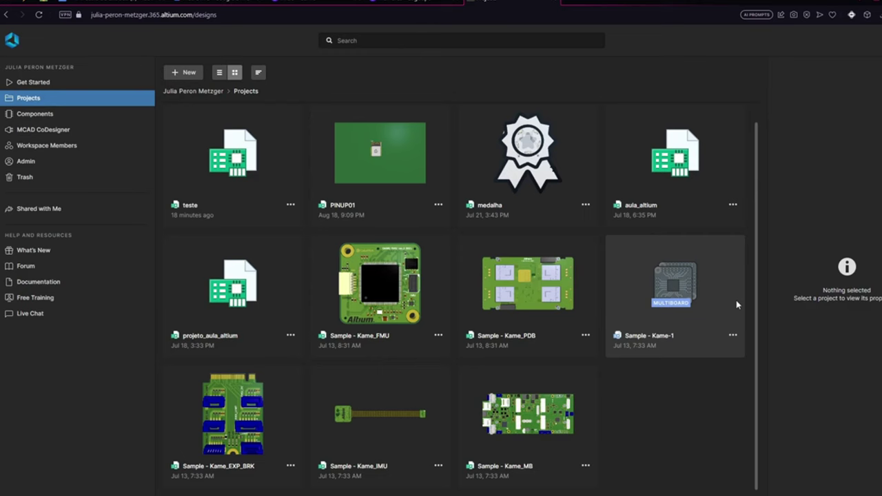
pyautogui.scroll(1, 736, 305)
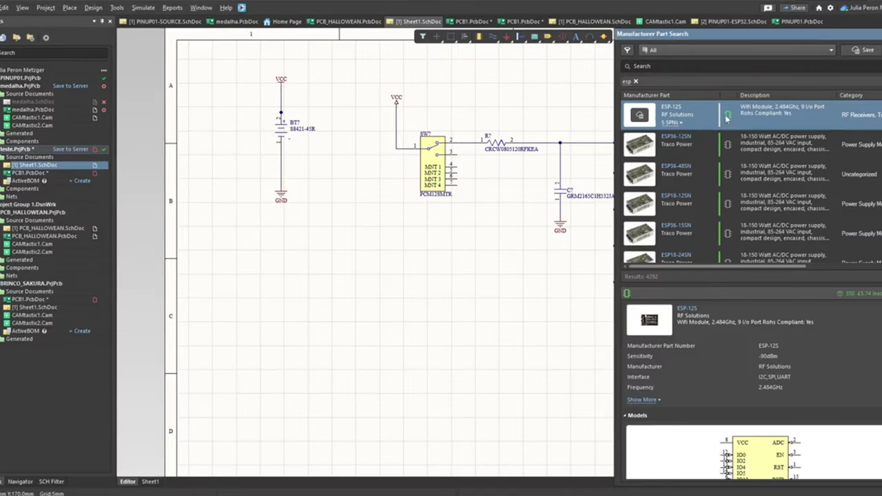
# Step: Open the ESP-12S part on Octopart from the manufacturer part search and examine its distributors, stock and prices
pyautogui.click(686, 309)
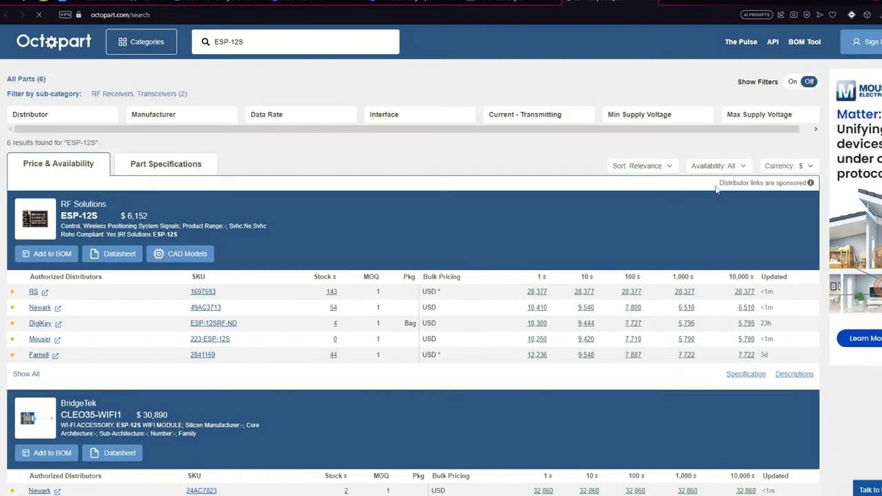
pyautogui.scroll(-1, 715, 190)
pyautogui.scroll(-1, 715, 190)
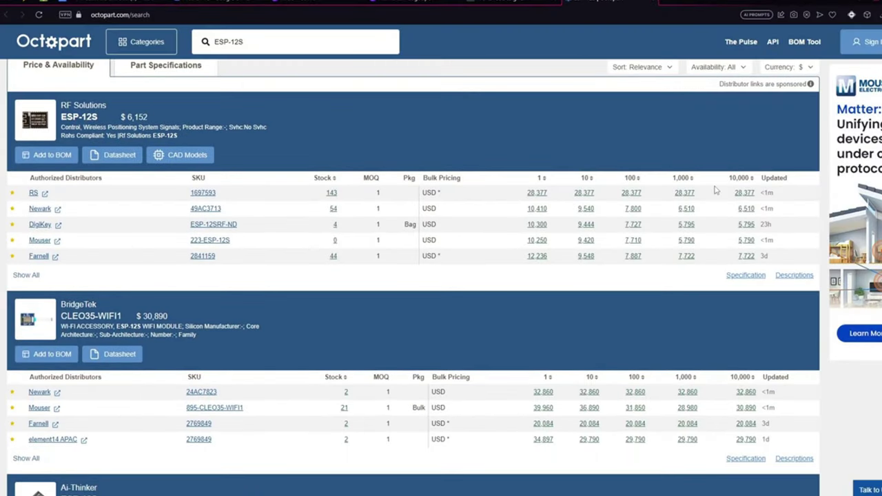
pyautogui.scroll(-1, 715, 190)
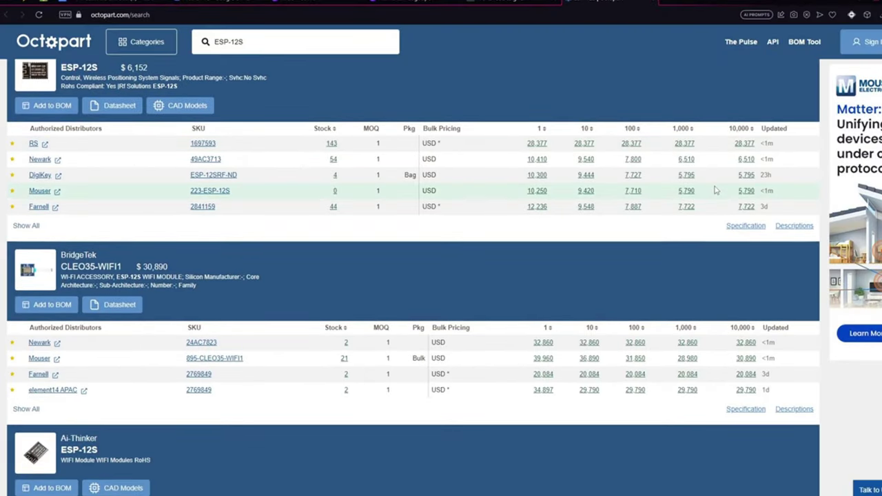
pyautogui.scroll(-1, 715, 190)
# Step: Look through the component categories, distributors and manufacturers on the Octopart home page
pyautogui.scroll(-3, 715, 190)
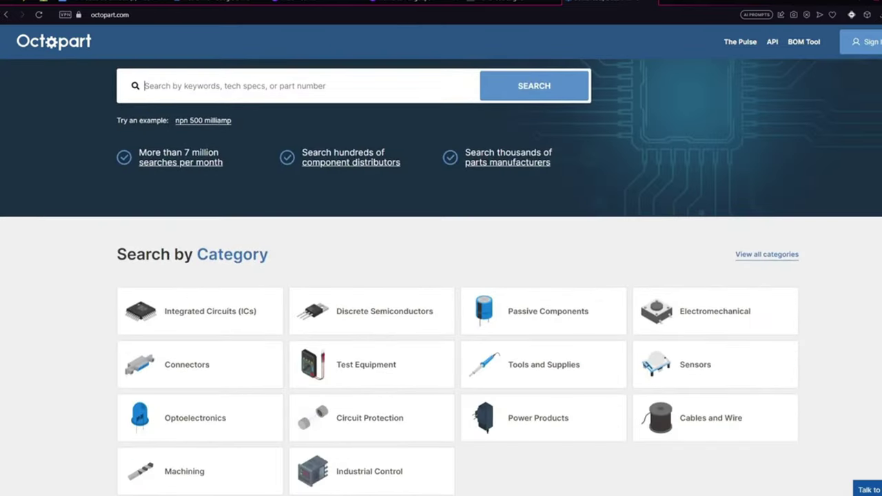
pyautogui.scroll(-3, 441, 275)
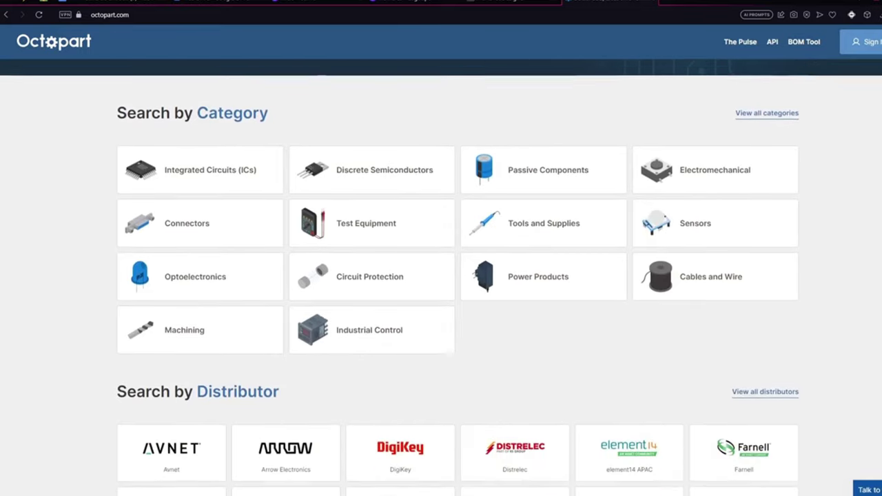
pyautogui.scroll(-4, 441, 276)
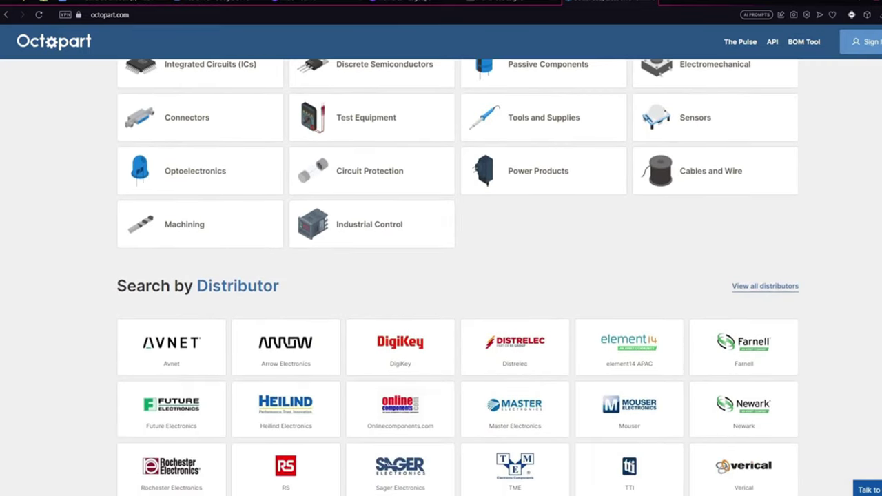
pyautogui.scroll(-3, 441, 275)
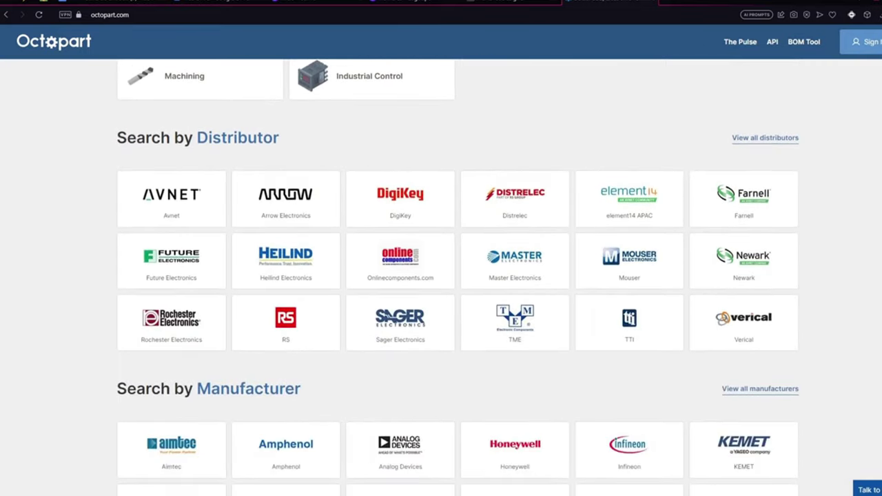
pyautogui.scroll(-3, 440, 275)
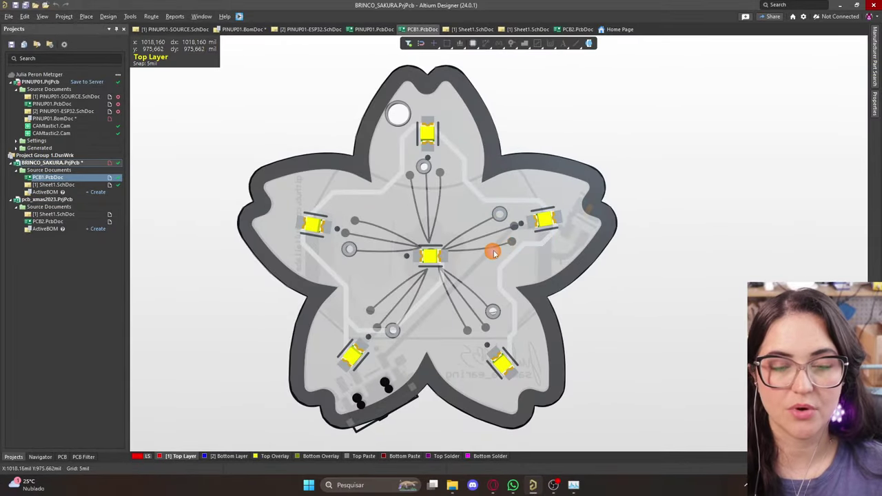
# Step: Flip the sakura board in 3D to inspect its back side, and flip it back to the front
pyautogui.keyDown('ctrl'); pyautogui.scroll(-3, 491, 253); pyautogui.keyUp('ctrl')
pyautogui.keyDown('ctrl'); pyautogui.scroll(1, 486, 313); pyautogui.keyUp('ctrl')
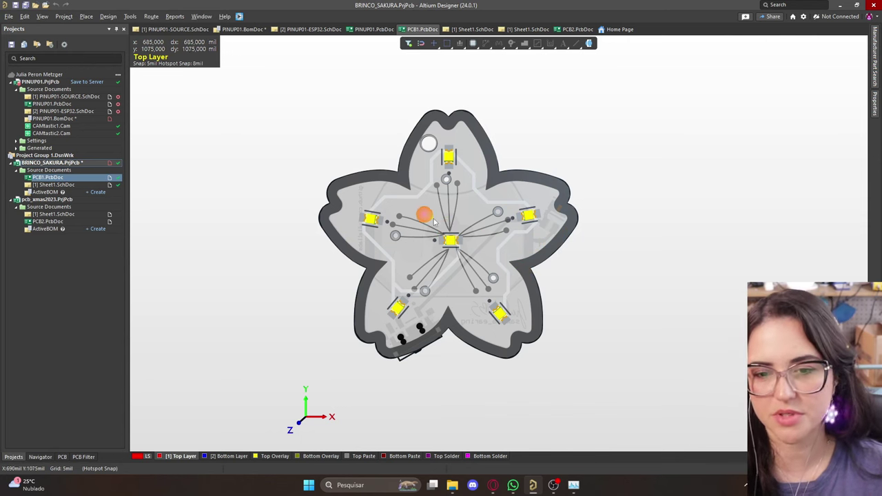
pyautogui.press('v')
pyautogui.press('b')
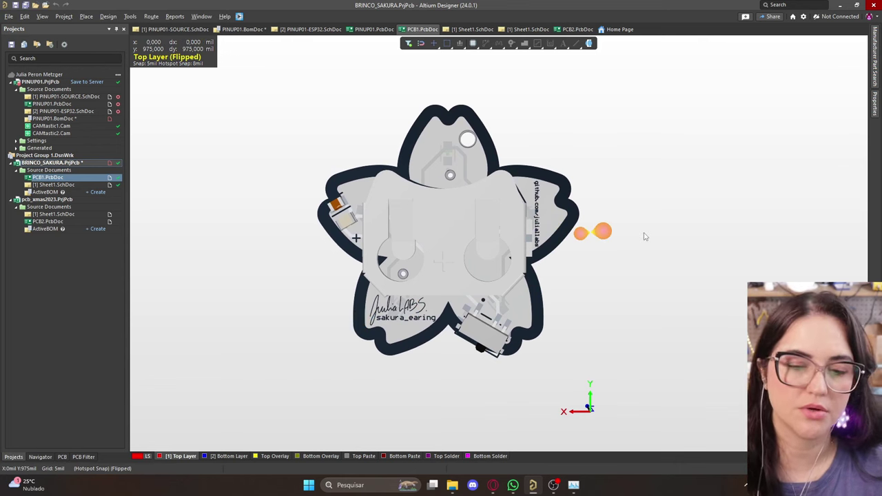
pyautogui.press('v')
pyautogui.press('b')
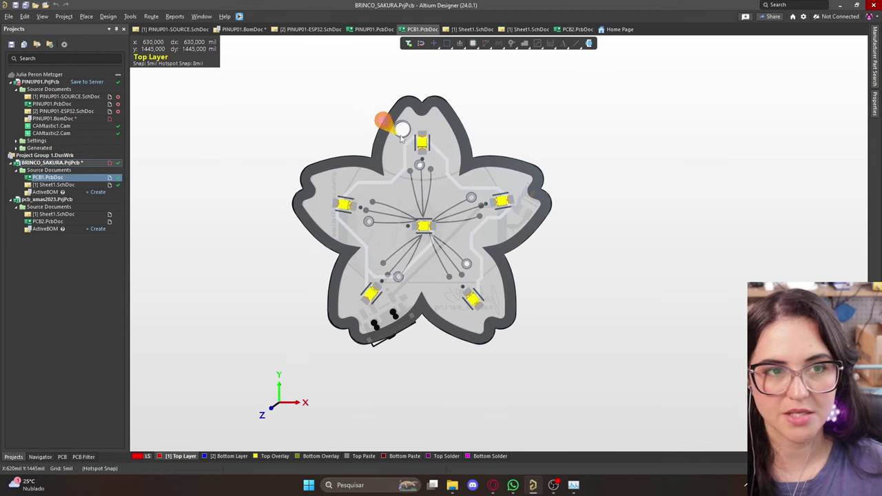
# Step: Switch the sakura board to the 2D layout view
pyautogui.click(42, 16)
pyautogui.click(69, 38)
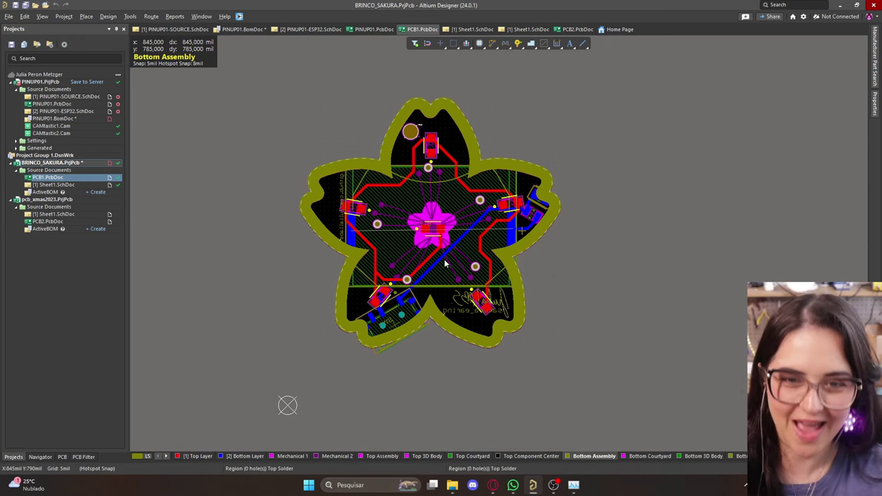
pyautogui.keyDown('ctrl'); pyautogui.scroll(2, 438, 224); pyautogui.keyUp('ctrl')
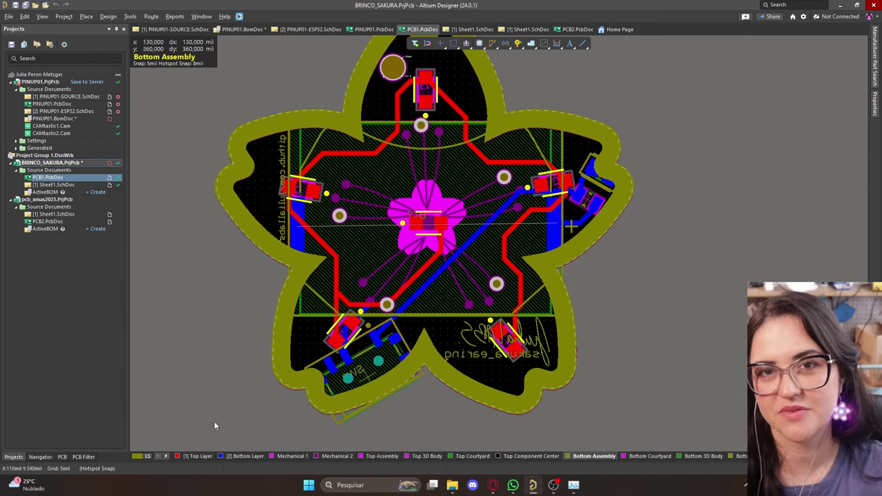
# Step: Review the board's complete layer list in the view configuration, including component pairs, mechanical and other layers, and close it
pyautogui.click(137, 457)
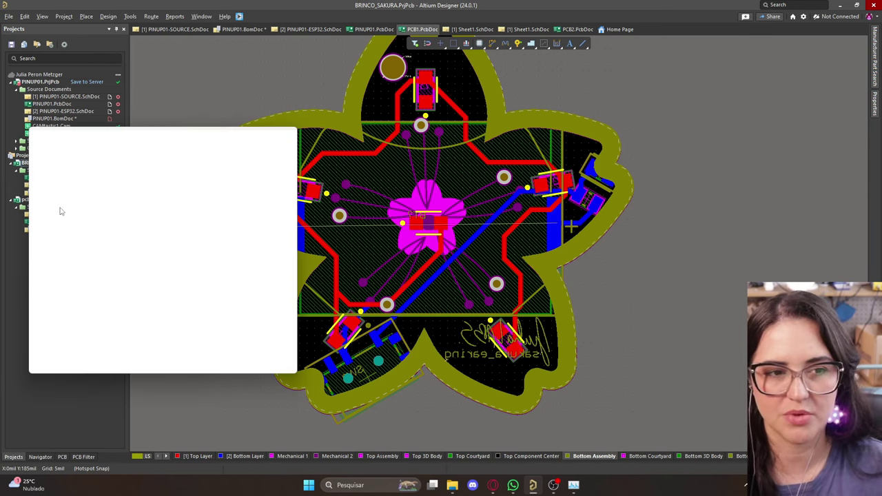
pyautogui.scroll(-3, 69, 255)
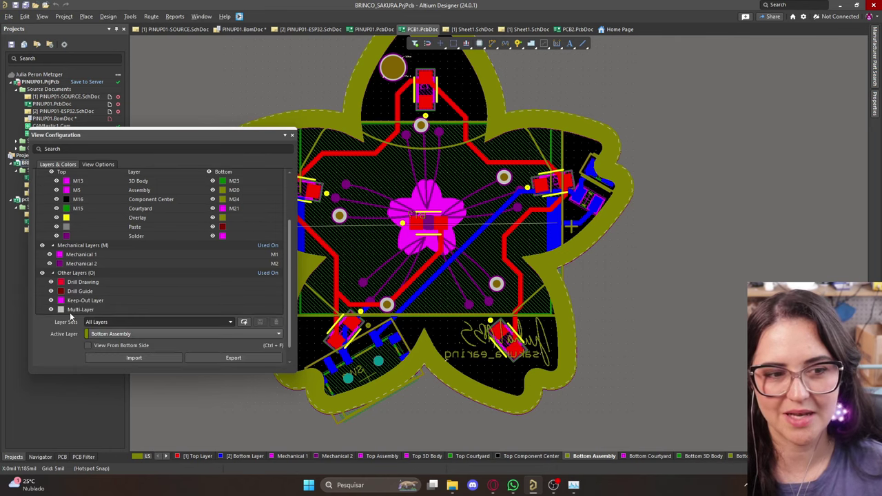
pyautogui.scroll(3, 71, 314)
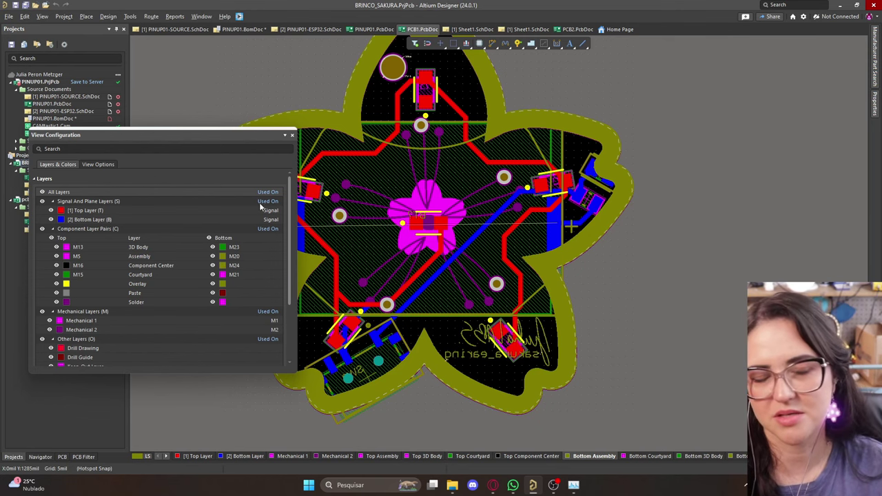
pyautogui.click(290, 136)
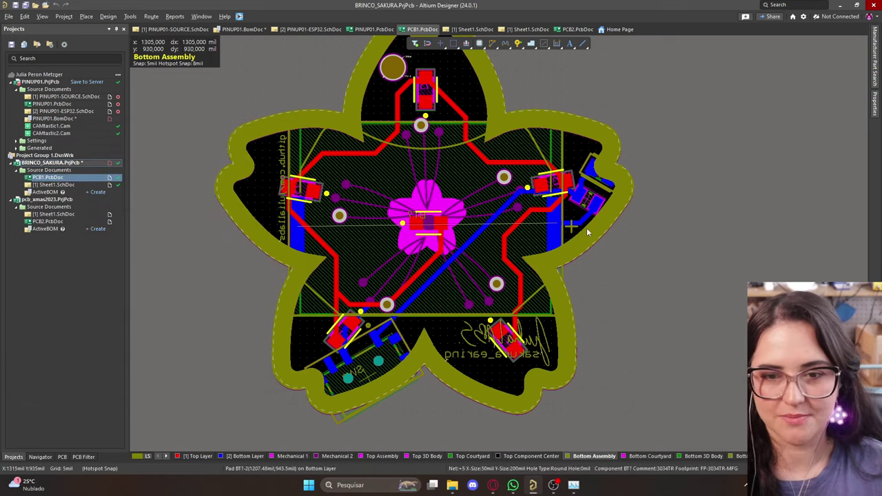
# Step: Open the BRINCO_SAKURA schematic Sheet1.SchDoc and collapse the PINUP01 and pcb_xmas2023 projects in the project tree
pyautogui.doubleClick(53, 185)
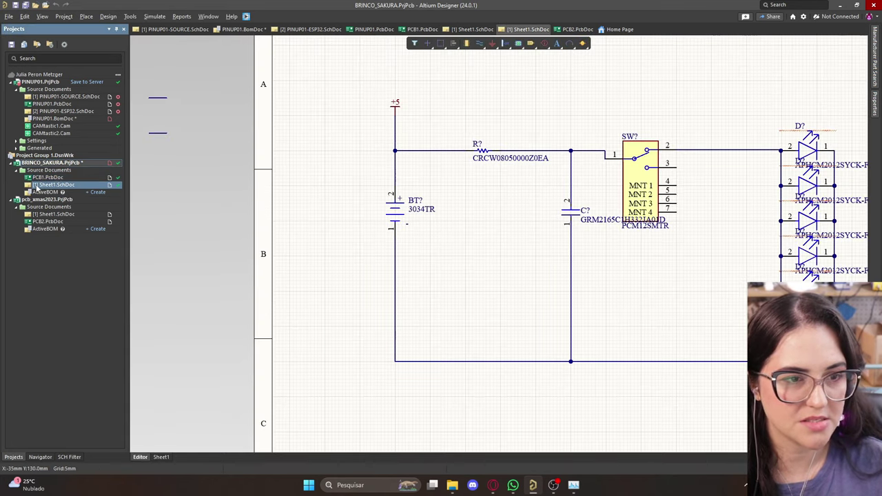
pyautogui.click(12, 82)
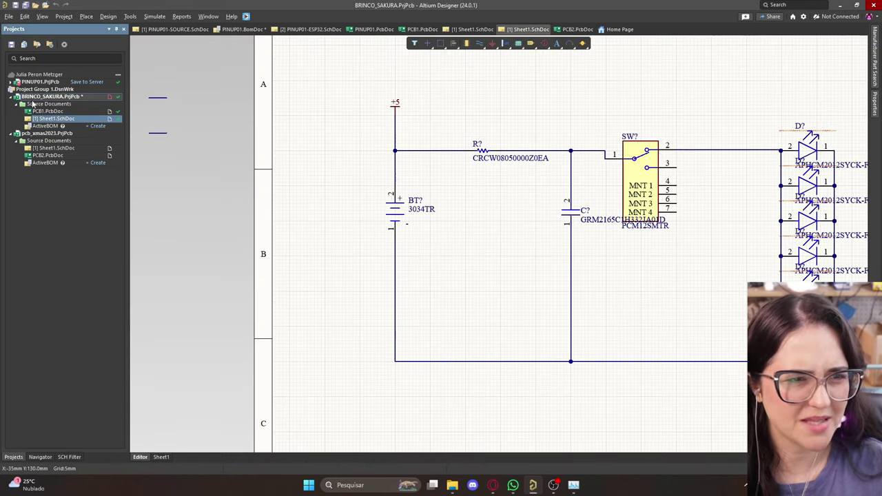
pyautogui.click(12, 135)
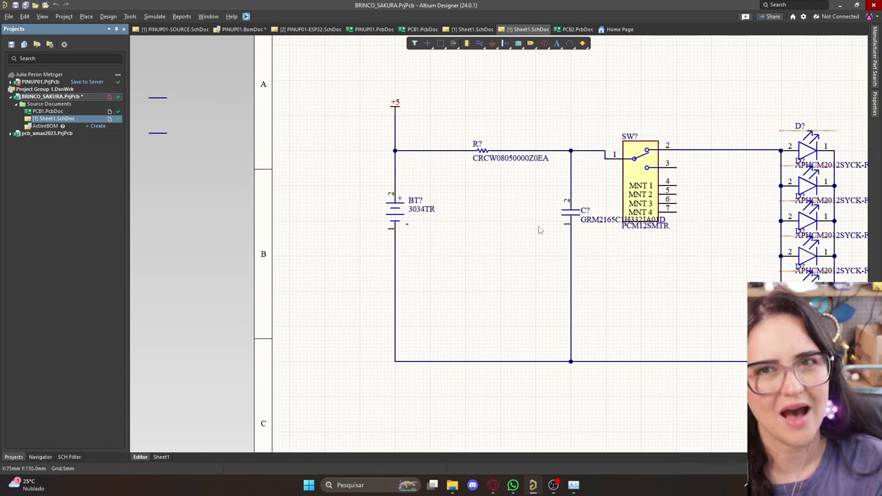
# Step: Examine the earring schematic's battery, resistor, switch and parallel LEDs, and select the capacitor
pyautogui.keyDown('ctrl'); pyautogui.scroll(-1, 728, 217); pyautogui.keyUp('ctrl')
pyautogui.keyDown('ctrl'); pyautogui.scroll(-1, 728, 217); pyautogui.keyUp('ctrl')
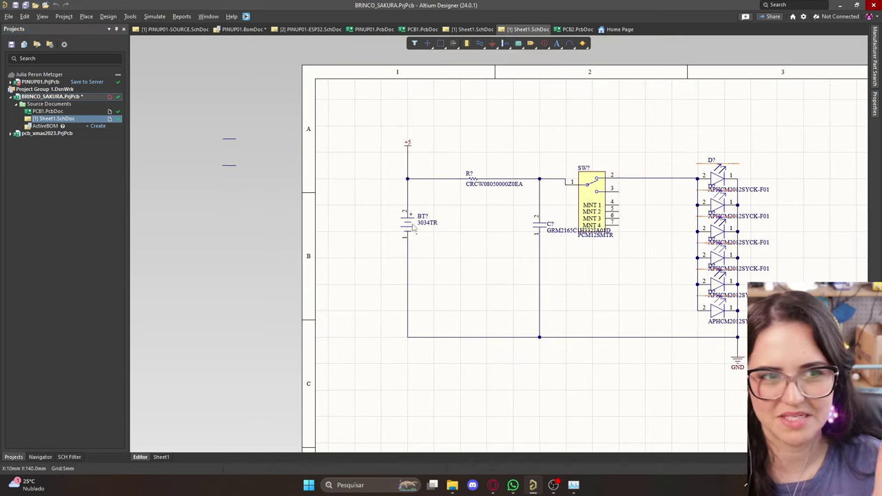
pyautogui.keyDown('ctrl'); pyautogui.scroll(-1, 624, 276); pyautogui.keyUp('ctrl')
pyautogui.keyDown('ctrl'); pyautogui.scroll(3, 624, 276); pyautogui.keyUp('ctrl')
pyautogui.moveTo(653, 281); pyautogui.dragTo(556, 285, button='right')
pyautogui.keyDown('ctrl'); pyautogui.scroll(-1, 558, 282); pyautogui.keyUp('ctrl')
pyautogui.keyDown('ctrl'); pyautogui.scroll(-1, 557, 282); pyautogui.keyUp('ctrl')
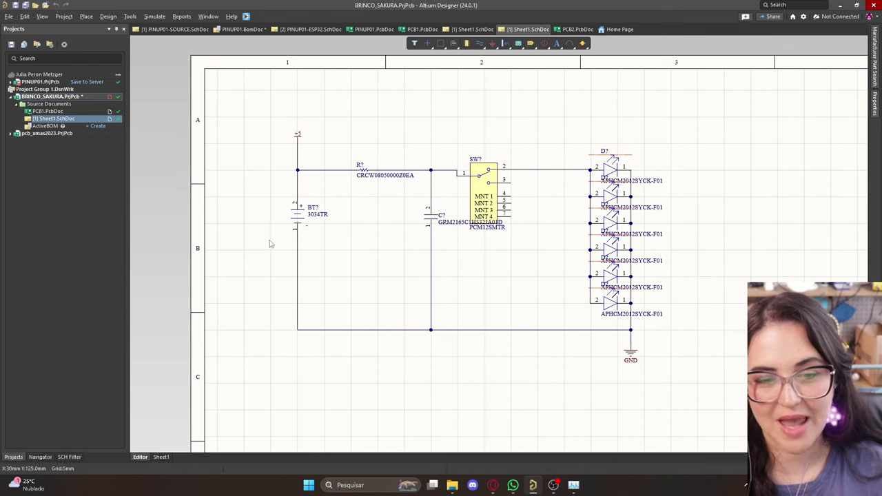
pyautogui.click(427, 217)
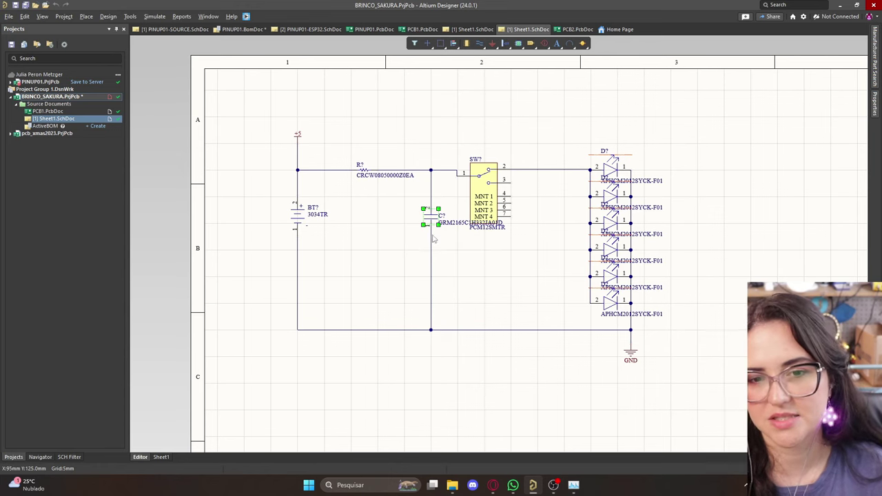
pyautogui.keyDown('ctrl'); pyautogui.scroll(1, 433, 238); pyautogui.keyUp('ctrl')
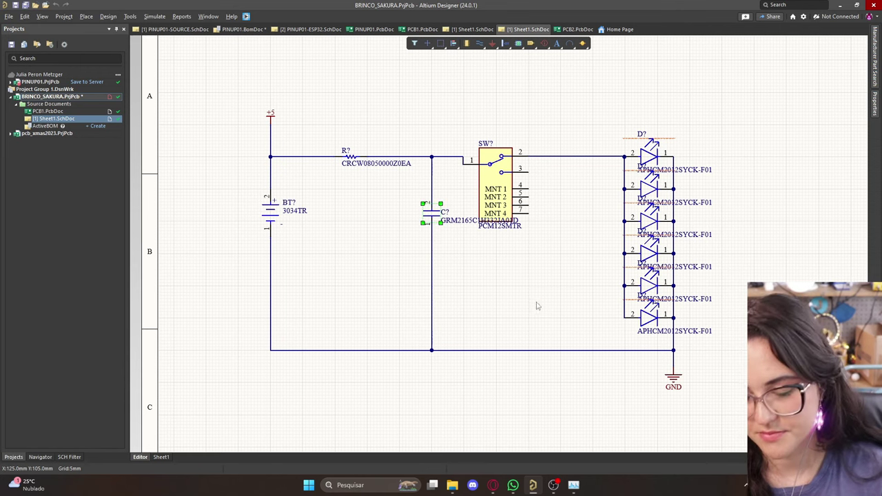
# Step: Delete the capacitor and the wires that connected it between the supply and ground lines
pyautogui.press('Delete')
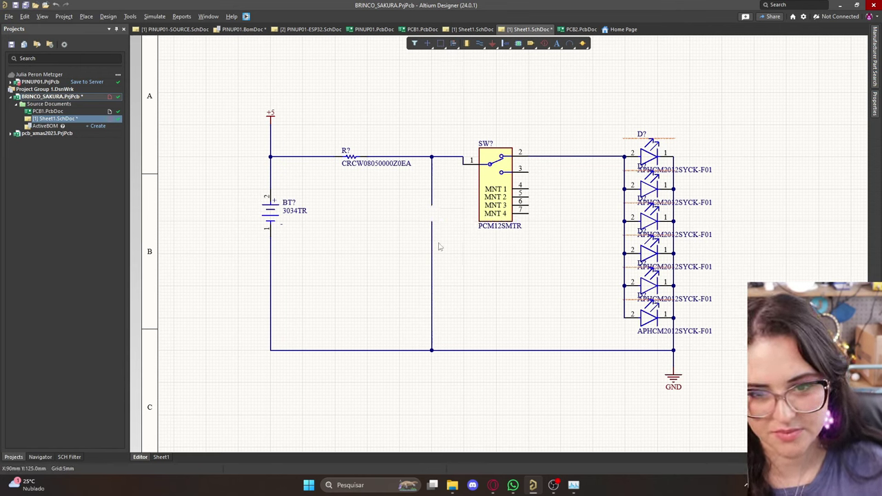
pyautogui.click(434, 249)
pyautogui.press('Delete')
# Step: Set the resistor's designator to R1 in its properties
pyautogui.click(350, 156)
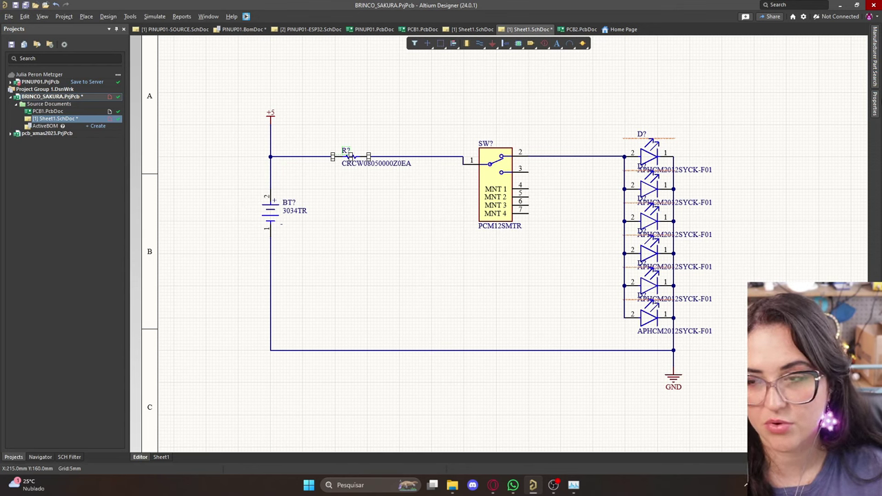
pyautogui.press('F11')
pyautogui.click(526, 140)
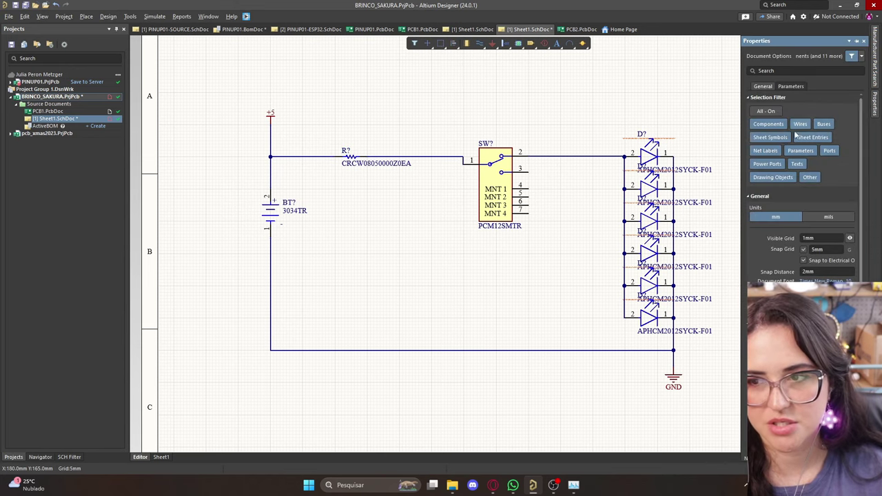
pyautogui.click(345, 153)
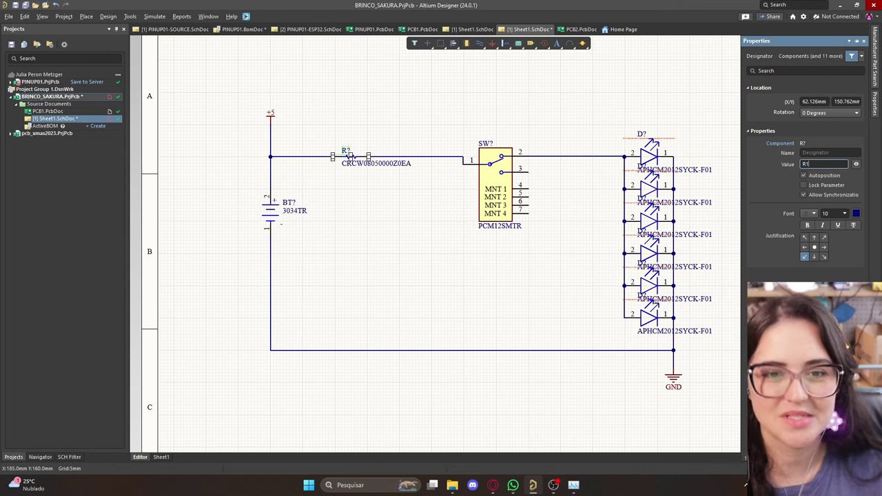
pyautogui.click(406, 230)
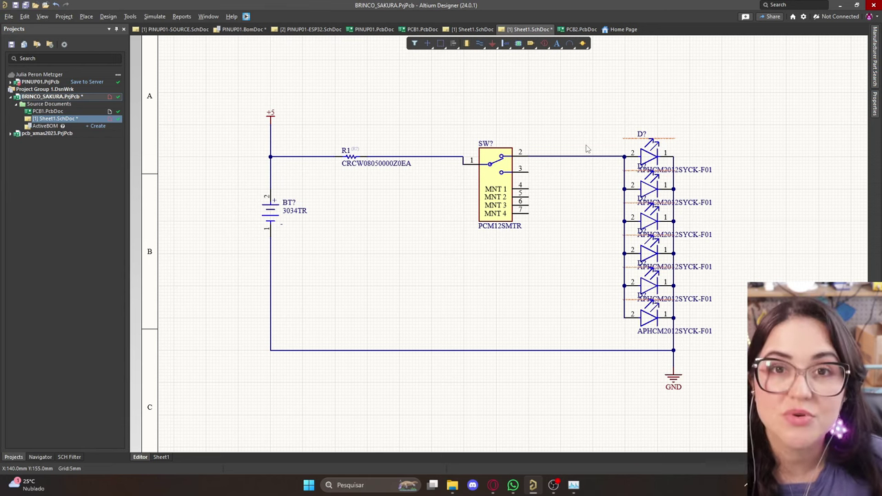
# Step: Set the switch's designator to SW1
pyautogui.doubleClick(486, 145)
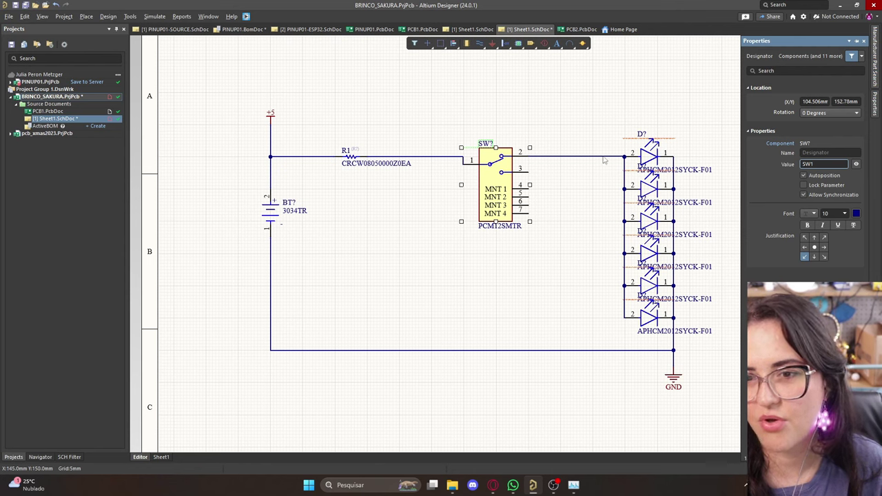
pyautogui.press('Return')
pyautogui.click(436, 175)
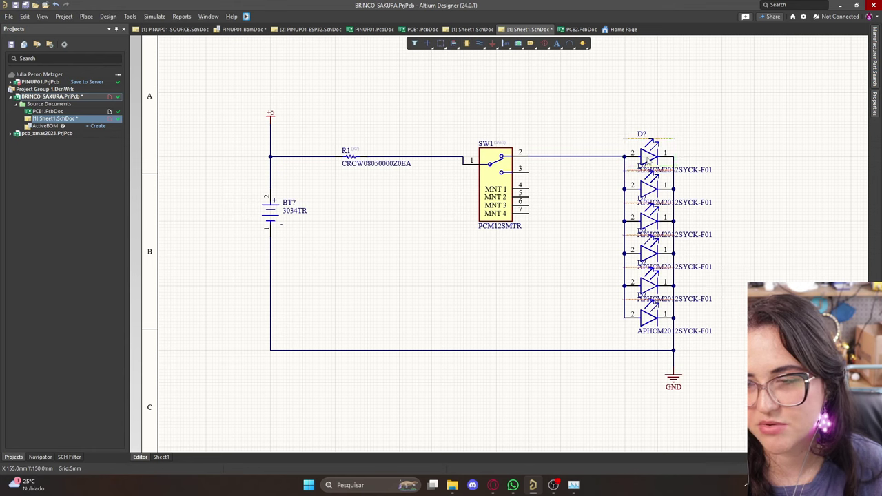
# Step: Assign designators D1 to D6 to the LEDs and BT1 to the battery, and save the schematic
pyautogui.doubleClick(644, 160)
pyautogui.click(811, 114)
pyautogui.press('BackSpace')
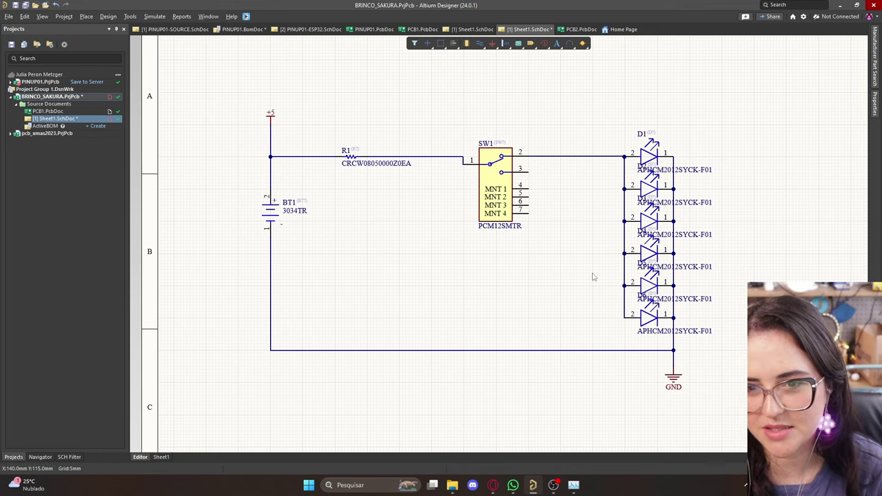
pyautogui.keyDown('ctrl'); pyautogui.scroll(-2, 592, 277); pyautogui.keyUp('ctrl')
pyautogui.keyDown('ctrl'); pyautogui.scroll(3, 656, 307); pyautogui.keyUp('ctrl')
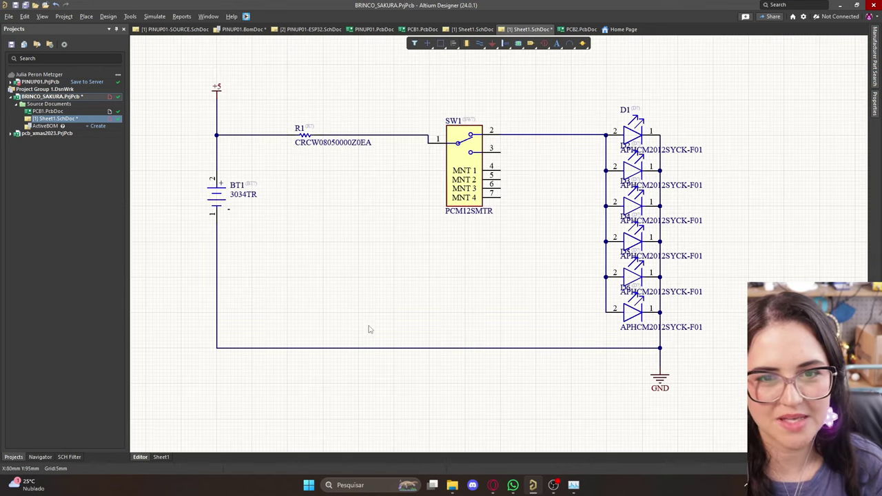
pyautogui.keyDown('ctrl'); pyautogui.scroll(-2, 370, 325); pyautogui.keyUp('ctrl')
pyautogui.moveTo(443, 301); pyautogui.dragTo(460, 280, button='right')
pyautogui.hotkey('ctrl', 's')
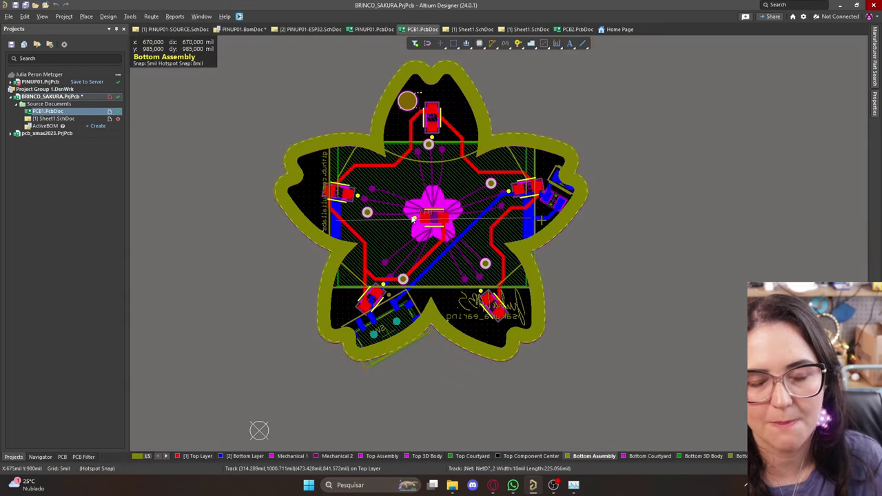
# Step: Import the changes from BRINCO_SAKURA.PrjPcb into PCB1.PcbDoc, execute the engineering change order and close it
pyautogui.keyDown('ctrl'); pyautogui.scroll(2, 482, 199); pyautogui.keyUp('ctrl')
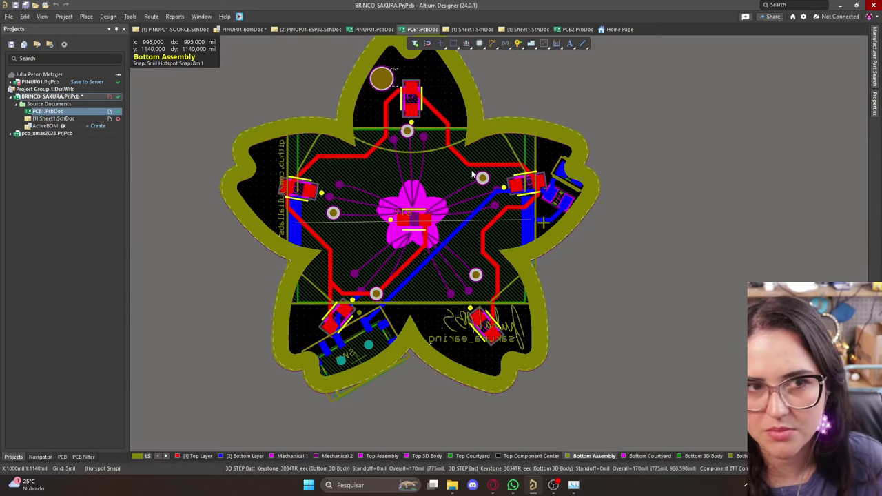
pyautogui.moveTo(472, 174); pyautogui.dragTo(470, 188, button='right')
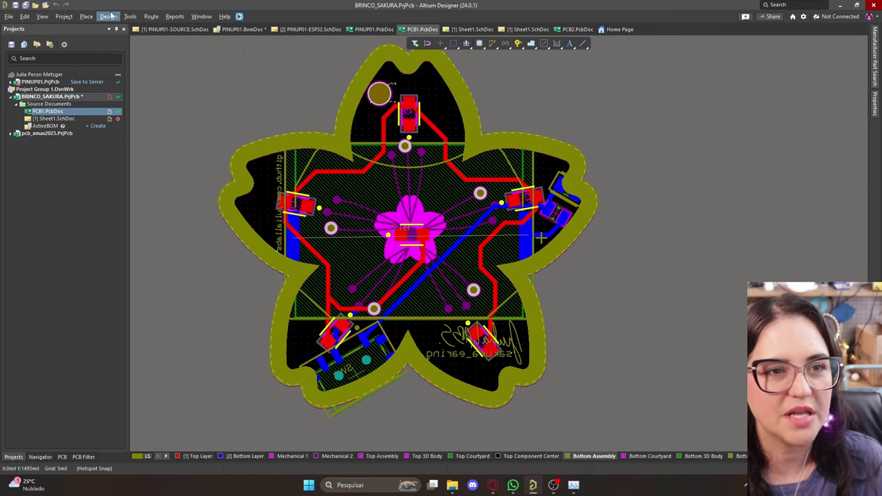
pyautogui.click(109, 16)
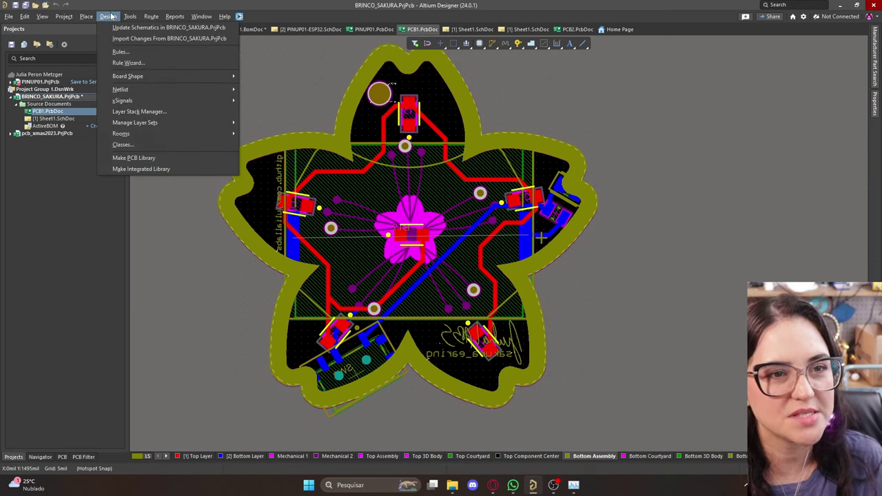
pyautogui.click(109, 16)
pyautogui.click(64, 16)
pyautogui.moveTo(108, 15)
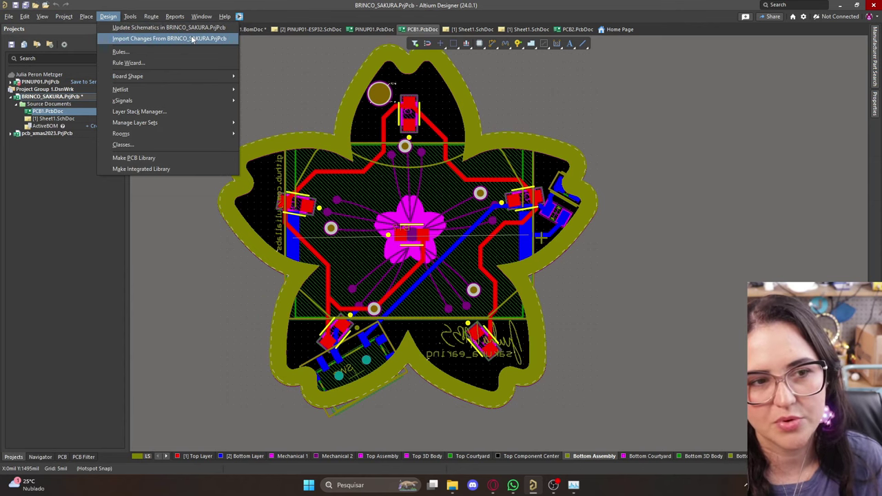
pyautogui.click(164, 39)
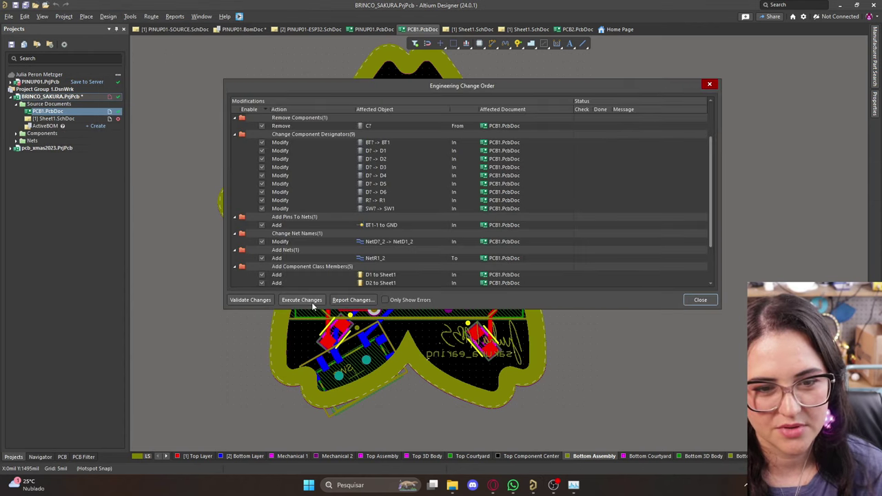
pyautogui.click(303, 301)
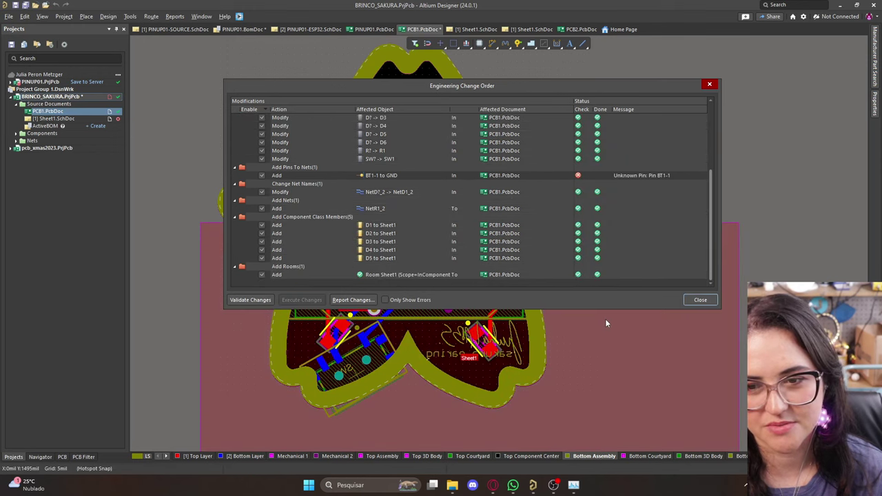
pyautogui.click(699, 300)
# Step: Delete the Sheet1 room that overlaps the lower half of the sakura board
pyautogui.click(737, 228)
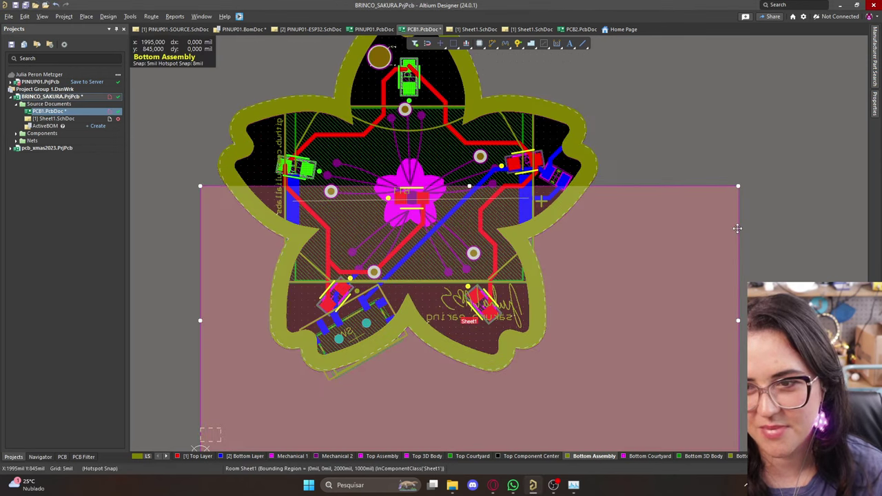
pyautogui.scroll(-3, 405, 291)
pyautogui.scroll(1, 405, 292)
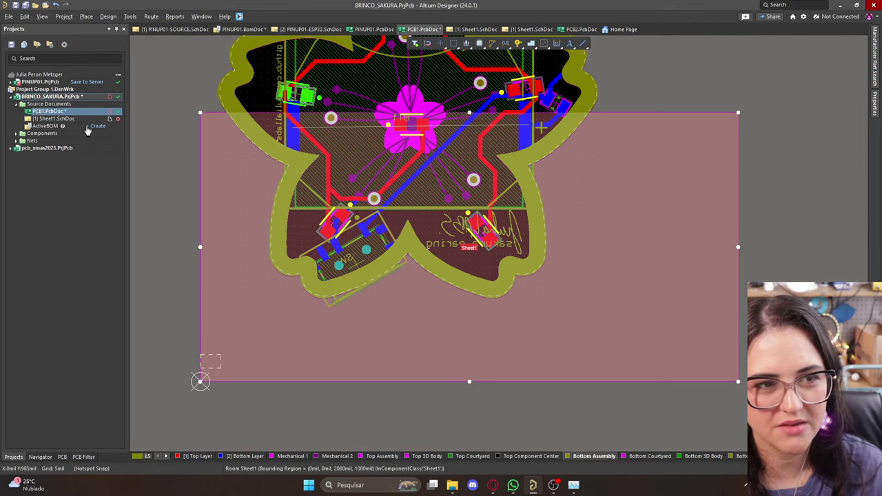
pyautogui.press('Delete')
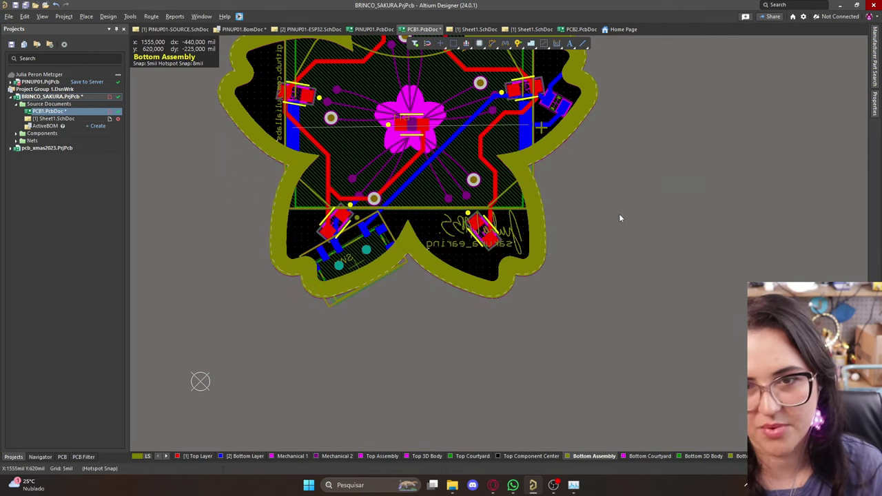
# Step: Hide the top signal layer, the top component layers and the bottom overlay in the view configuration, and close it
pyautogui.scroll(1, 585, 200)
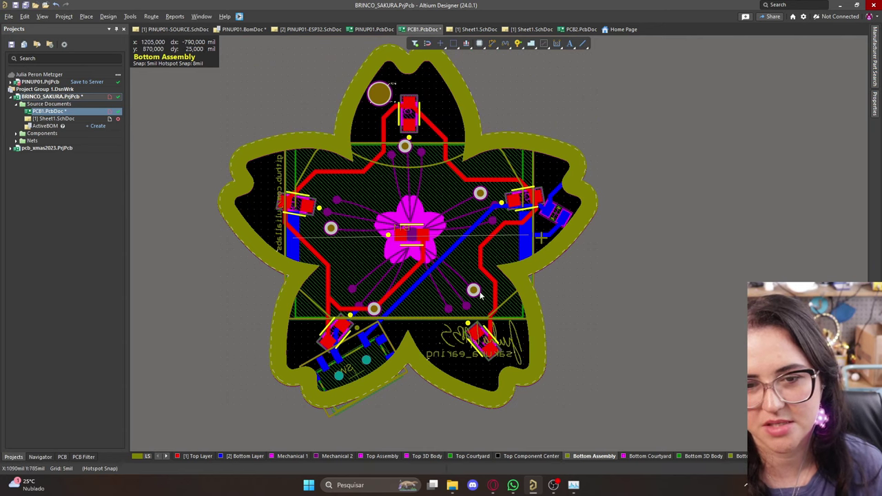
pyautogui.keyDown('ctrl'); pyautogui.scroll(-1, 456, 342); pyautogui.keyUp('ctrl')
pyautogui.keyDown('ctrl'); pyautogui.scroll(1, 456, 342); pyautogui.keyUp('ctrl')
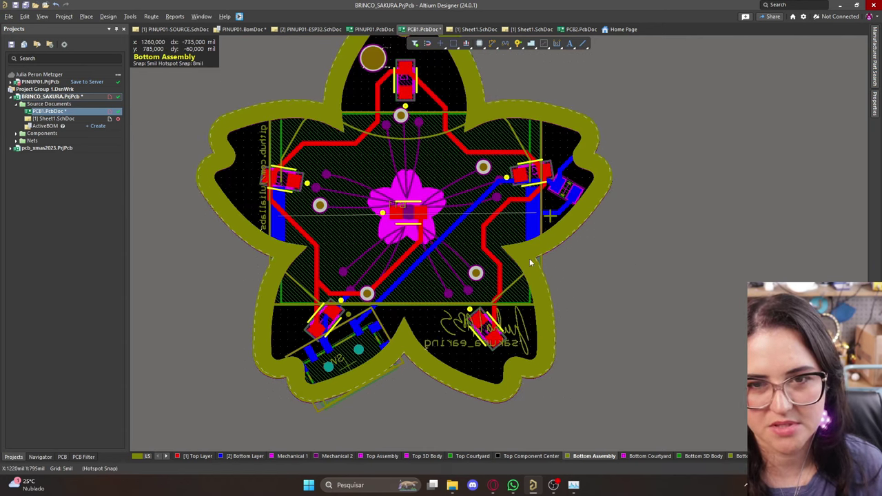
pyautogui.keyDown('ctrl'); pyautogui.scroll(2, 476, 269); pyautogui.keyUp('ctrl')
pyautogui.scroll(2, 480, 260)
pyautogui.scroll(-1, 562, 348)
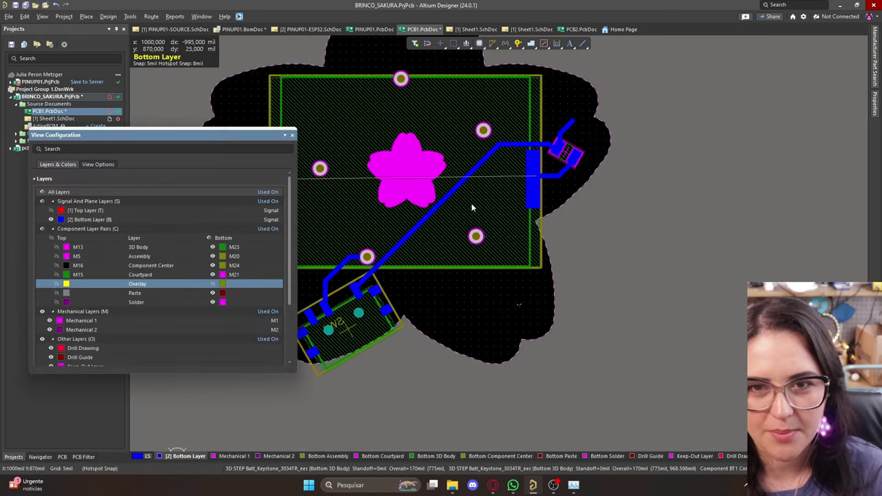
pyautogui.click(292, 135)
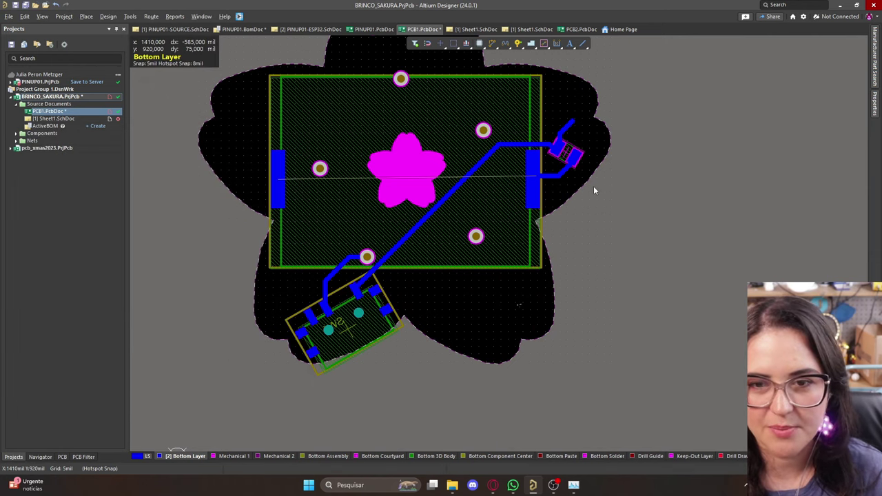
# Step: Delete the stub track and the bottom-layer tracks attached to both pads of resistor R1
pyautogui.keyDown('ctrl'); pyautogui.scroll(1, 338, 343); pyautogui.keyUp('ctrl')
pyautogui.keyDown('ctrl'); pyautogui.scroll(3, 648, 110); pyautogui.keyUp('ctrl')
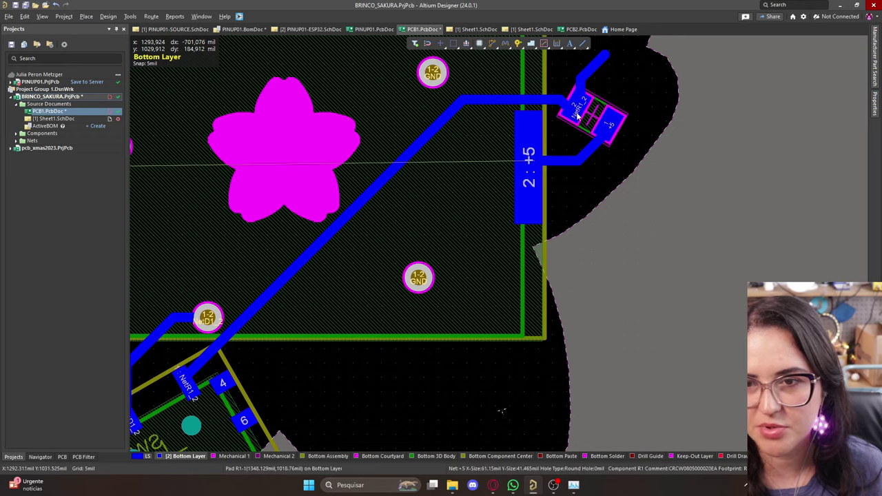
pyautogui.keyDown('ctrl'); pyautogui.scroll(-3, 554, 242); pyautogui.keyUp('ctrl')
pyautogui.moveTo(566, 171); pyautogui.dragTo(527, 221, button='right')
pyautogui.keyDown('ctrl'); pyautogui.scroll(2, 541, 211); pyautogui.keyUp('ctrl')
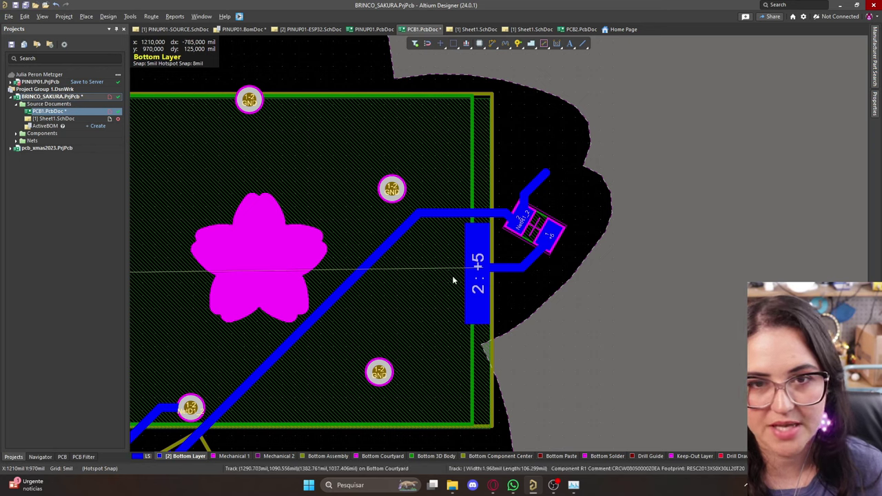
pyautogui.click(544, 180)
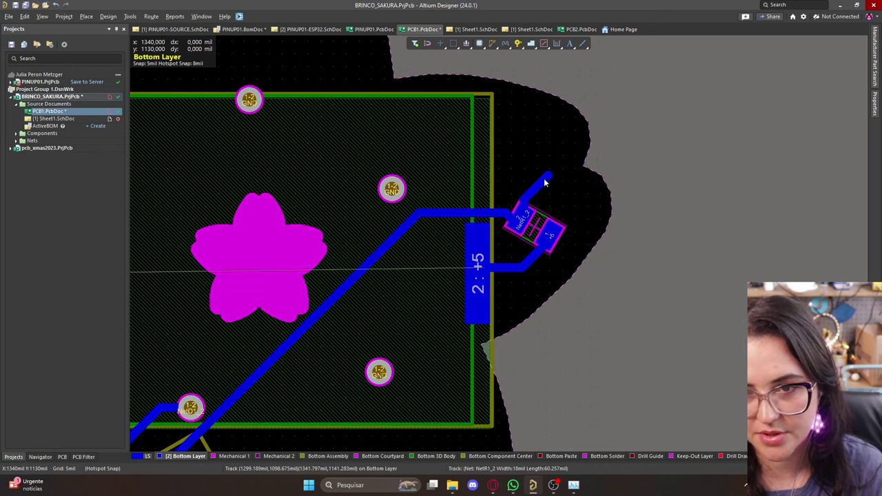
pyautogui.click(537, 189)
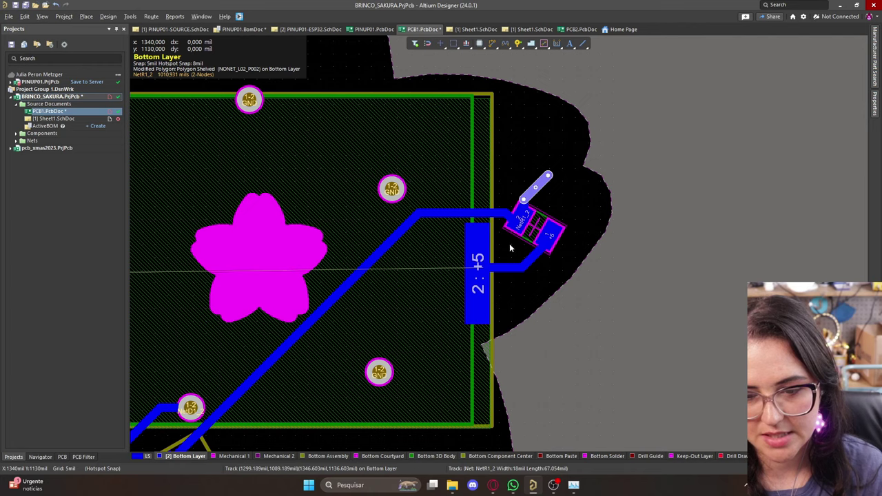
pyautogui.doubleClick(527, 187)
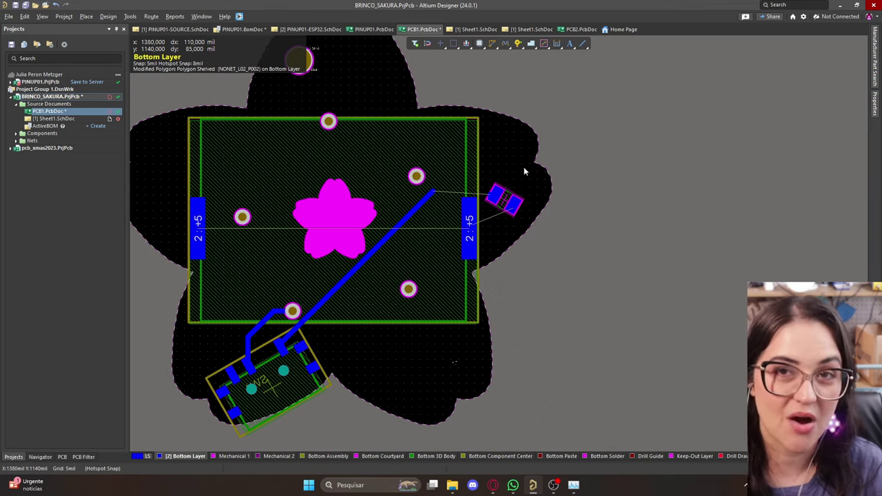
# Step: Remove the short leftover track segment on R1's NetR1_2 pad
pyautogui.keyDown('ctrl'); pyautogui.scroll(5, 501, 212); pyautogui.keyUp('ctrl')
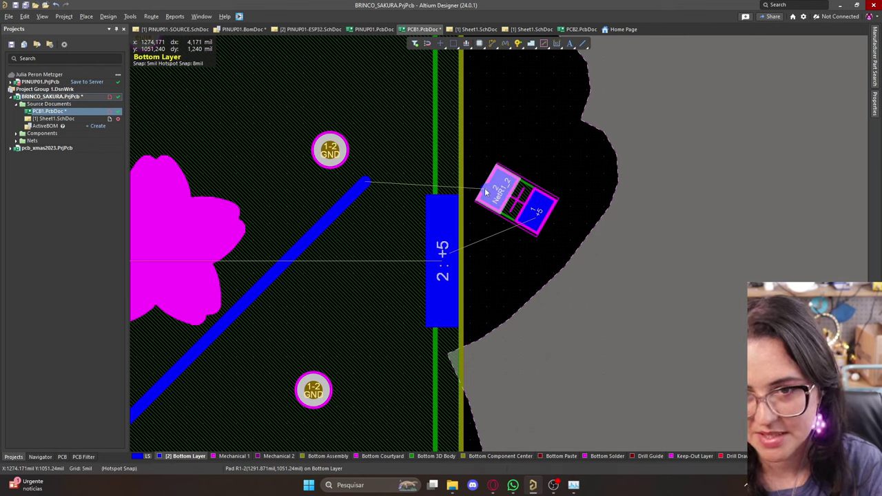
pyautogui.click(503, 142)
pyautogui.click(482, 188)
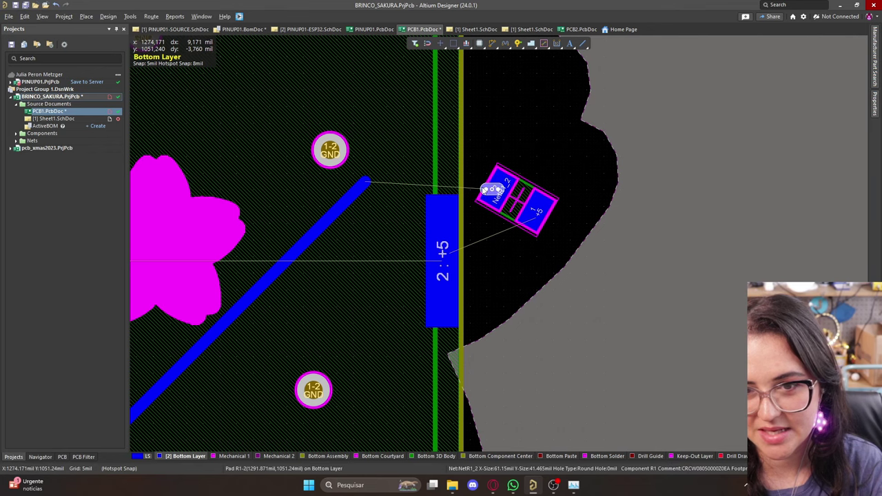
pyautogui.keyDown('ctrl'); pyautogui.scroll(-5, 534, 141); pyautogui.keyUp('ctrl')
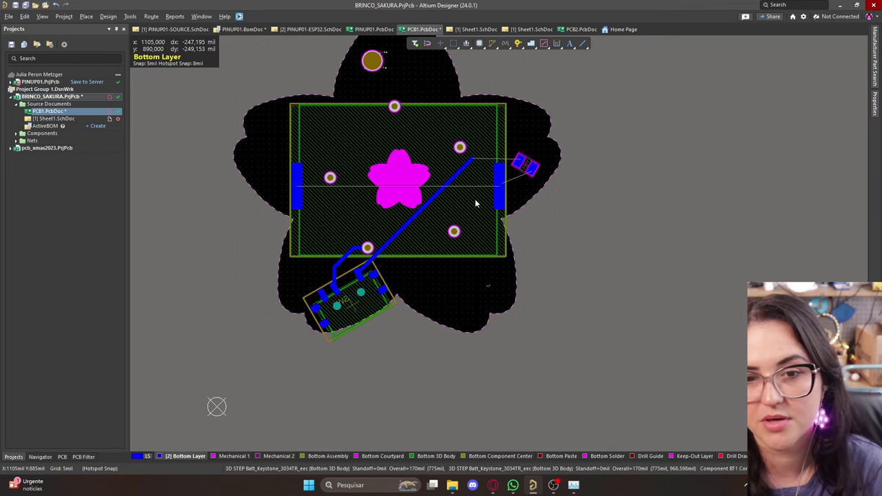
# Step: Set resistor R1's rotation to 90 degrees and reposition it in the petal beside the battery's +5 pad
pyautogui.keyDown('ctrl'); pyautogui.scroll(2, 496, 169); pyautogui.keyUp('ctrl')
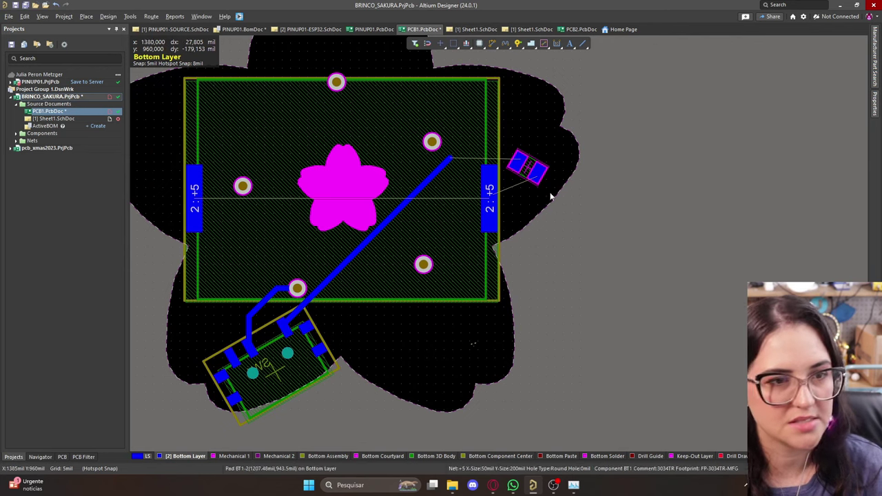
pyautogui.moveTo(529, 167); pyautogui.dragTo(544, 156)
pyautogui.click(875, 104)
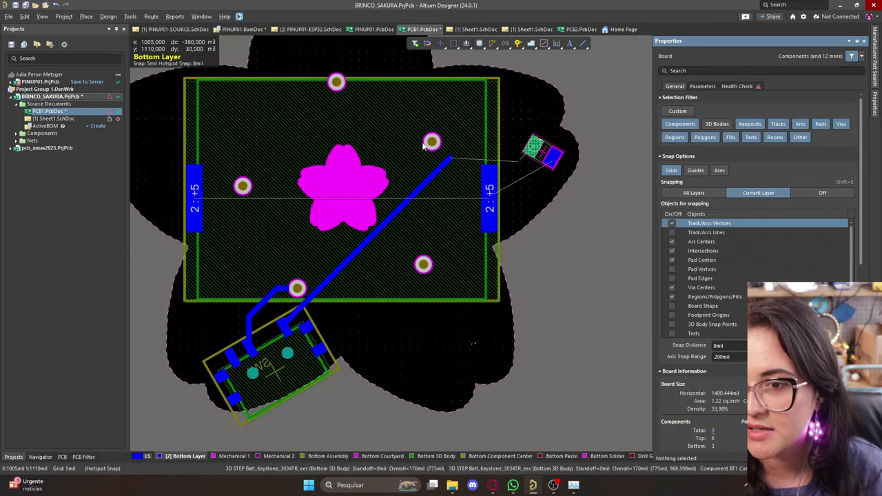
pyautogui.click(542, 152)
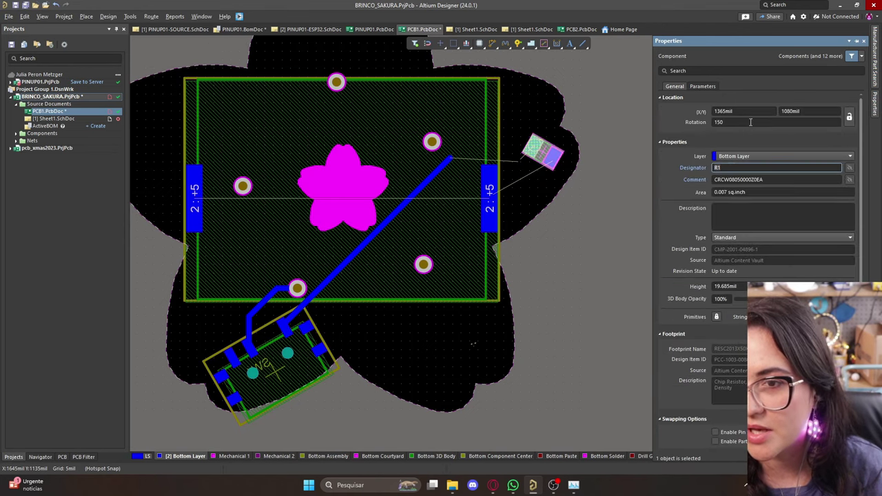
pyautogui.moveTo(750, 122); pyautogui.dragTo(657, 122)
pyautogui.write('90')
pyautogui.press('Return')
pyautogui.click(613, 136)
pyautogui.moveTo(543, 153); pyautogui.dragTo(507, 150)
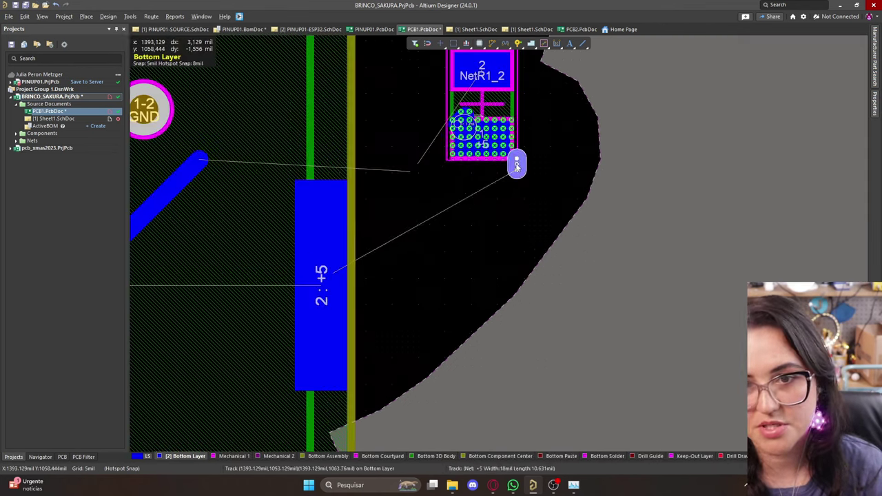
# Step: Delete the leftover +5 track segment below resistor R1's lower pad
pyautogui.press('Delete')
pyautogui.keyDown('ctrl'); pyautogui.scroll(-5, 540, 165); pyautogui.keyUp('ctrl')
pyautogui.keyDown('ctrl'); pyautogui.scroll(-1, 569, 203); pyautogui.keyUp('ctrl')
pyautogui.keyDown('ctrl'); pyautogui.scroll(-1, 508, 150); pyautogui.keyUp('ctrl')
pyautogui.keyDown('ctrl'); pyautogui.scroll(4, 496, 158); pyautogui.keyUp('ctrl')
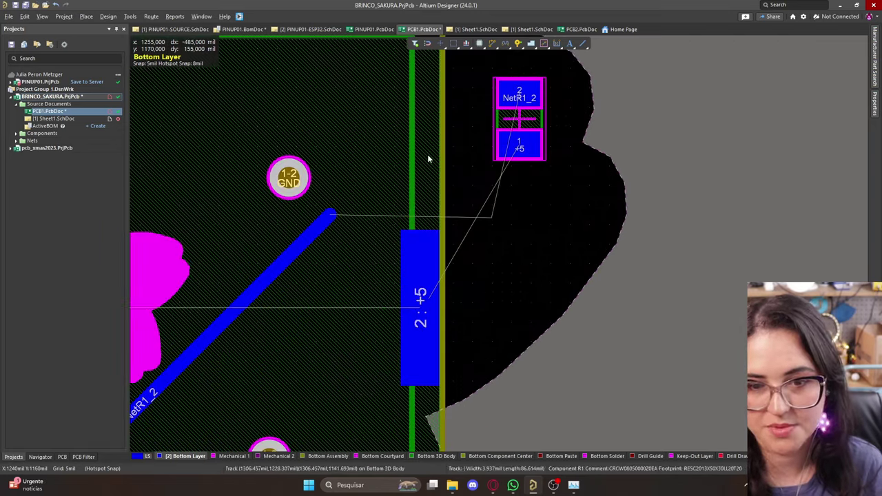
# Step: Move resistor R1 slightly upward in its petal, keeping it vertical with the NetR1_2 pad on top
pyautogui.keyDown('ctrl'); pyautogui.scroll(-3, 524, 146); pyautogui.keyUp('ctrl')
pyautogui.moveTo(520, 131); pyautogui.dragTo(524, 112)
pyautogui.press('space')
pyautogui.press('space')
pyautogui.keyDown('ctrl'); pyautogui.scroll(2, 518, 143); pyautogui.keyUp('ctrl')
pyautogui.press('space')
pyautogui.press('space')
pyautogui.keyDown('ctrl'); pyautogui.scroll(-1, 523, 118); pyautogui.keyUp('ctrl')
pyautogui.keyDown('ctrl'); pyautogui.scroll(-1, 620, 255); pyautogui.keyUp('ctrl')
pyautogui.keyDown('ctrl'); pyautogui.scroll(2, 526, 162); pyautogui.keyUp('ctrl')
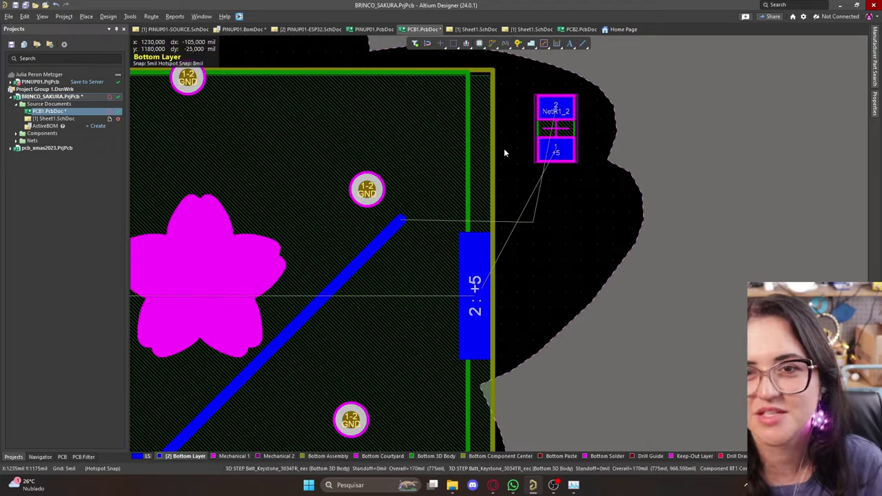
# Step: Route bottom-layer tracks from the diagonal NetR1_2 track to R1's pad 2 and from the battery's nearer +5 pad to R1's pad 1
pyautogui.click(492, 44)
pyautogui.click(402, 219)
pyautogui.click(551, 108)
pyautogui.click(480, 295)
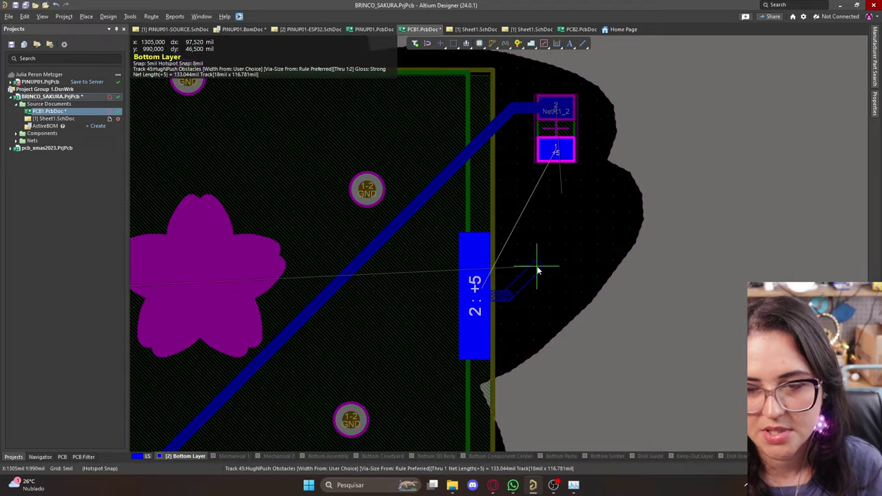
pyautogui.click(556, 152)
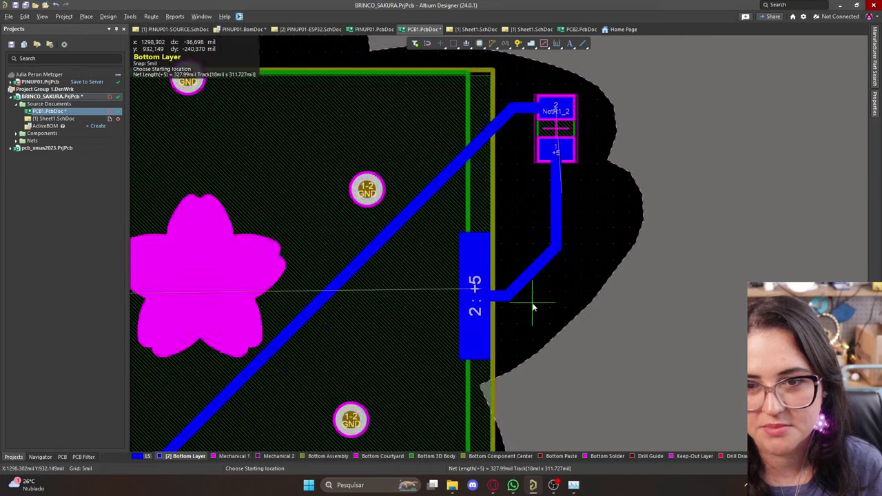
# Step: Examine the bottom-layer routing between the switch, the battery's +5 pads and resistor R1 across the whole board
pyautogui.keyDown('ctrl'); pyautogui.scroll(-2, 531, 303); pyautogui.keyUp('ctrl')
pyautogui.moveTo(693, 285); pyautogui.dragTo(797, 186, button='right')
pyautogui.keyDown('ctrl'); pyautogui.scroll(2, 525, 216); pyautogui.keyUp('ctrl')
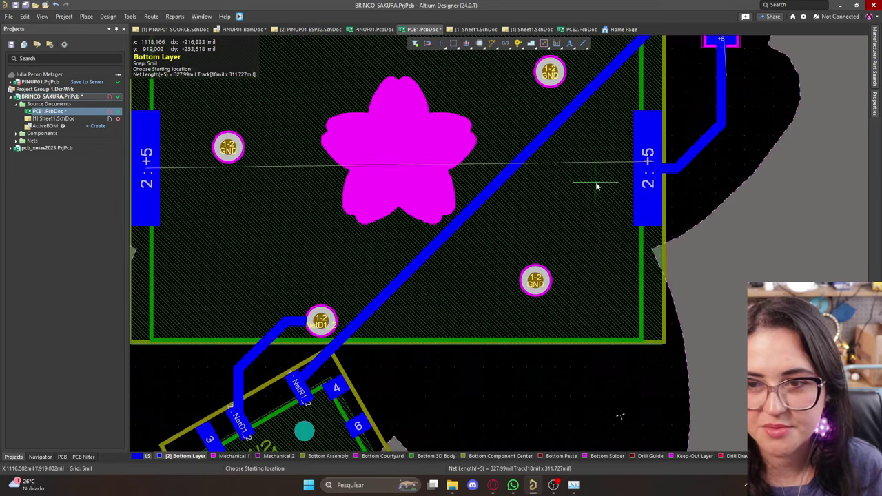
pyautogui.keyDown('ctrl'); pyautogui.scroll(-1, 595, 181); pyautogui.keyUp('ctrl')
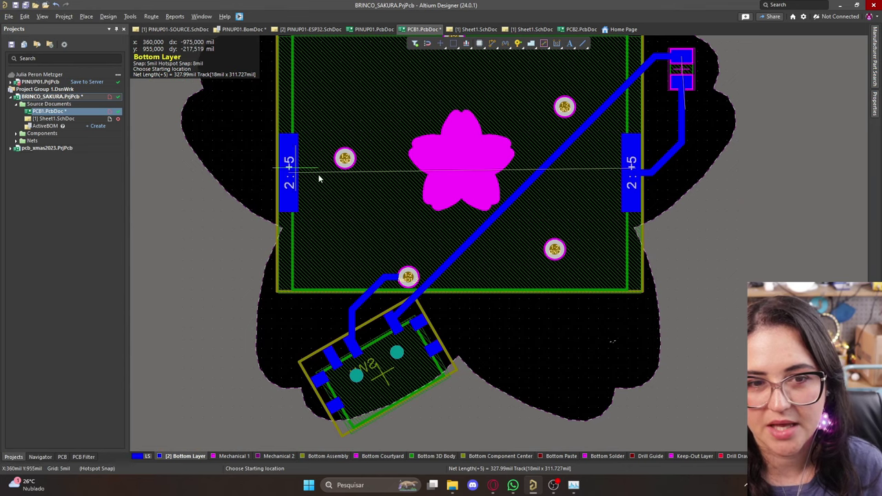
pyautogui.keyDown('ctrl'); pyautogui.scroll(-1, 547, 221); pyautogui.keyUp('ctrl')
pyautogui.moveTo(551, 241); pyautogui.dragTo(530, 271, button='right')
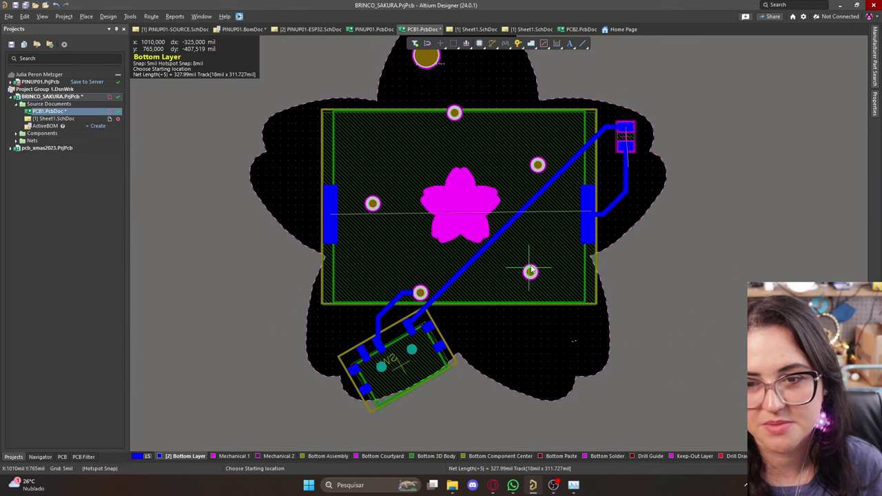
pyautogui.keyDown('ctrl'); pyautogui.scroll(1, 571, 202); pyautogui.keyUp('ctrl')
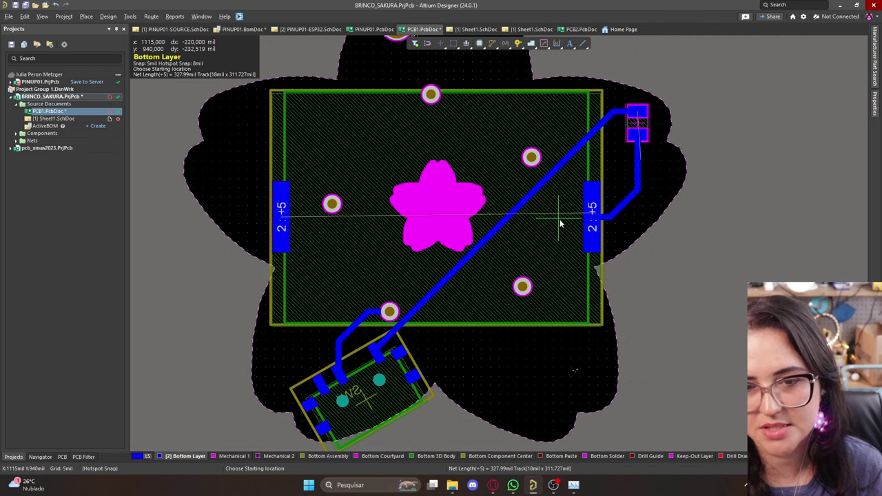
pyautogui.keyDown('ctrl'); pyautogui.scroll(2, 559, 220); pyautogui.keyUp('ctrl')
pyautogui.keyDown('ctrl'); pyautogui.scroll(-2, 556, 222); pyautogui.keyUp('ctrl')
pyautogui.moveTo(558, 244); pyautogui.dragTo(569, 255, button='right')
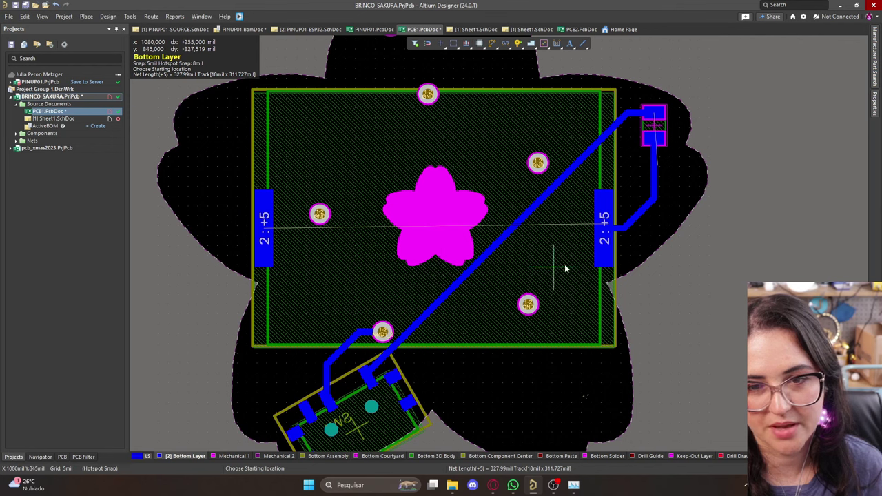
pyautogui.scroll(1, 448, 248)
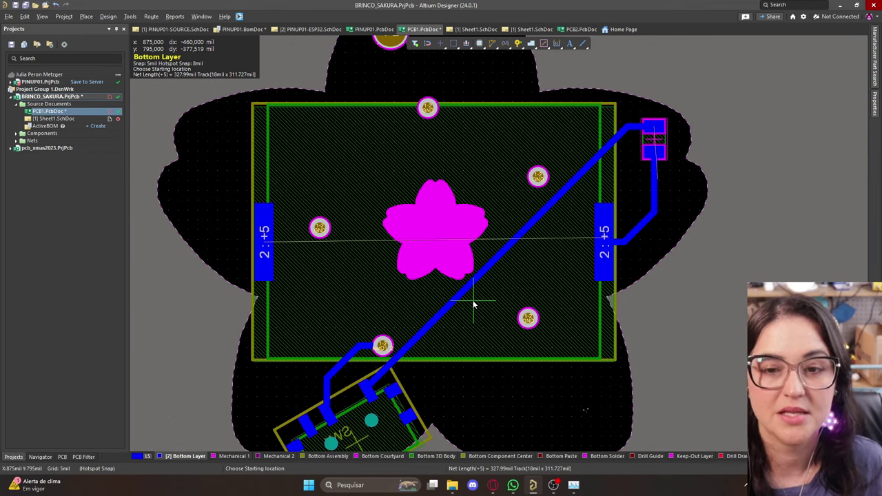
pyautogui.keyDown('ctrl'); pyautogui.scroll(-3, 551, 320); pyautogui.keyUp('ctrl')
pyautogui.keyDown('ctrl'); pyautogui.scroll(2, 394, 421); pyautogui.keyUp('ctrl')
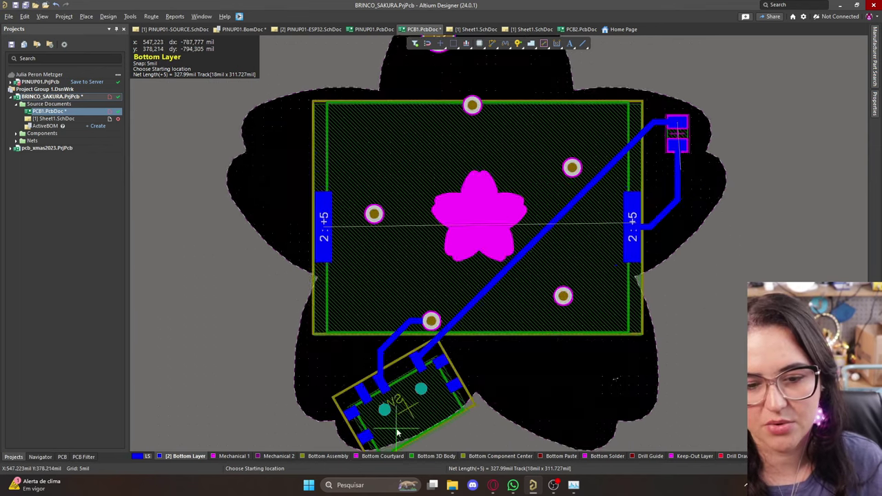
pyautogui.keyDown('ctrl'); pyautogui.scroll(1, 397, 432); pyautogui.keyUp('ctrl')
pyautogui.keyDown('ctrl'); pyautogui.scroll(-1, 734, 167); pyautogui.keyUp('ctrl')
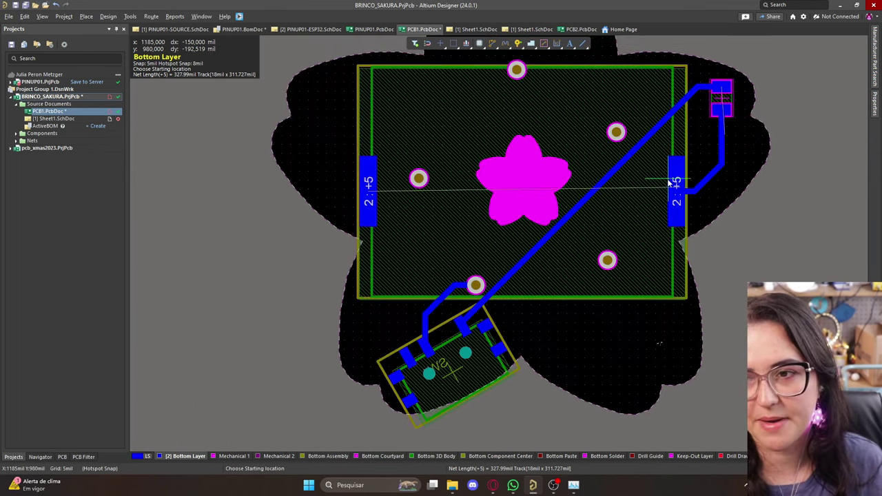
pyautogui.moveTo(667, 181); pyautogui.dragTo(649, 196, button='right')
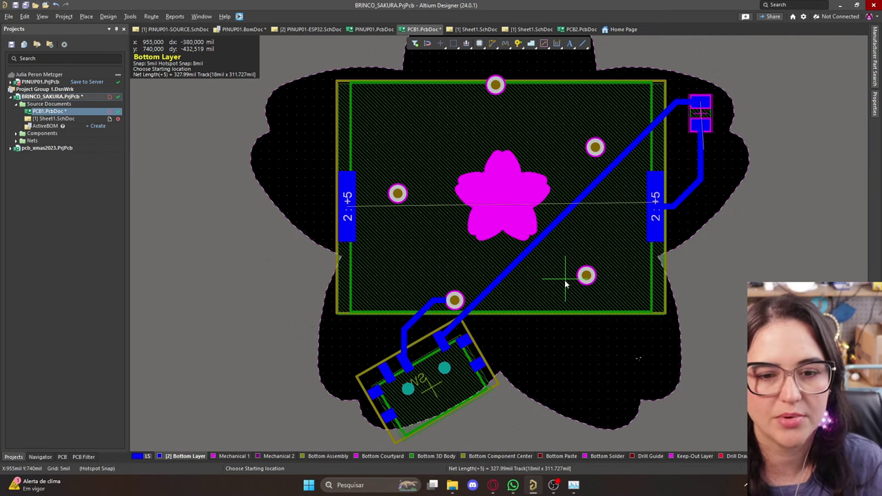
pyautogui.moveTo(577, 212); pyautogui.dragTo(559, 231, button='right')
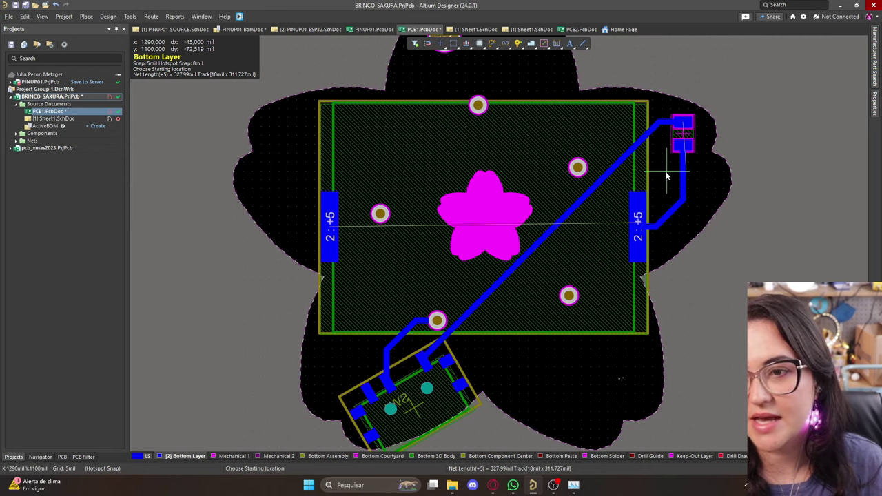
pyautogui.scroll(2, 715, 158)
pyautogui.scroll(-2, 718, 207)
pyautogui.keyDown('ctrl'); pyautogui.scroll(3, 714, 188); pyautogui.keyUp('ctrl')
pyautogui.keyDown('ctrl'); pyautogui.scroll(1, 719, 125); pyautogui.keyUp('ctrl')
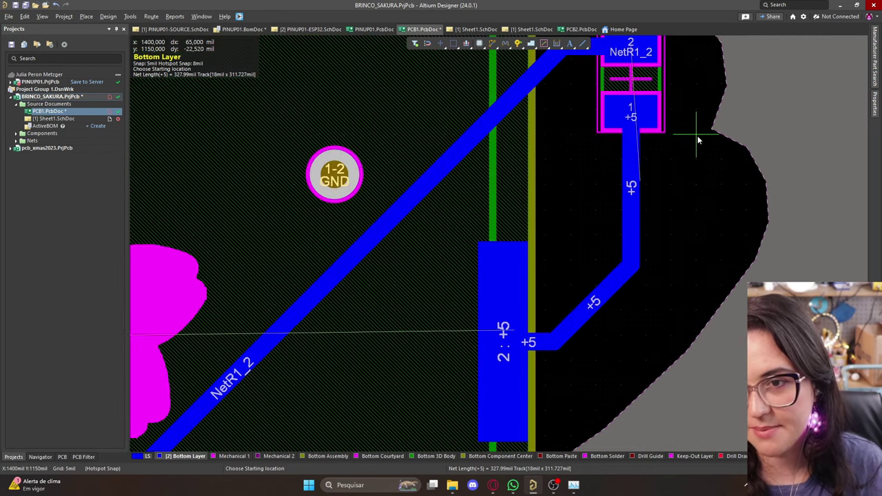
pyautogui.keyDown('ctrl'); pyautogui.scroll(-4, 697, 140); pyautogui.keyUp('ctrl')
pyautogui.keyDown('ctrl'); pyautogui.scroll(2, 544, 255); pyautogui.keyUp('ctrl')
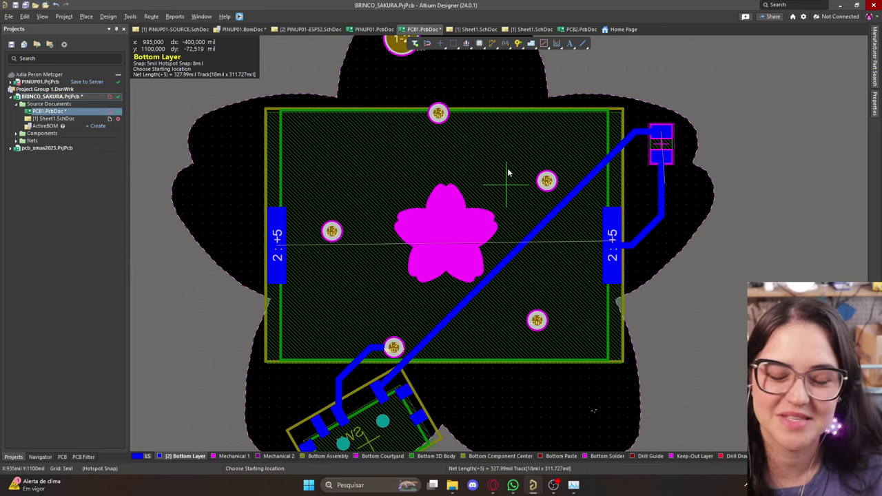
# Step: Inspect resistor R1 and its tracks on the board's underside in 3D, comparing with the 2D layout
pyautogui.press('3')
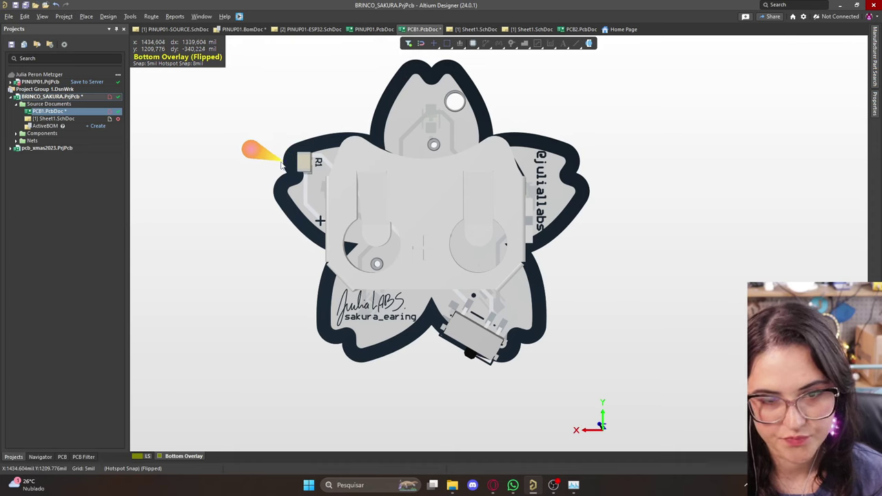
pyautogui.keyDown('ctrl'); pyautogui.scroll(5, 298, 159); pyautogui.keyUp('ctrl')
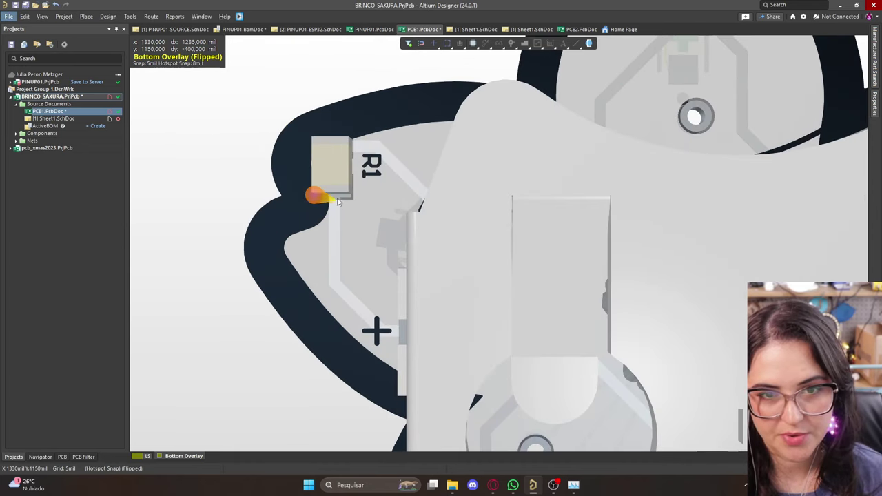
pyautogui.press('2')
pyautogui.press('3')
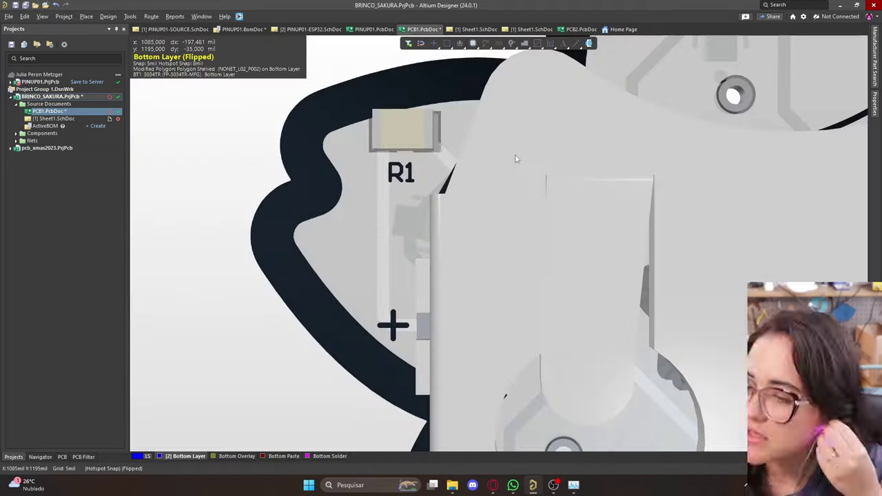
pyautogui.press('2')
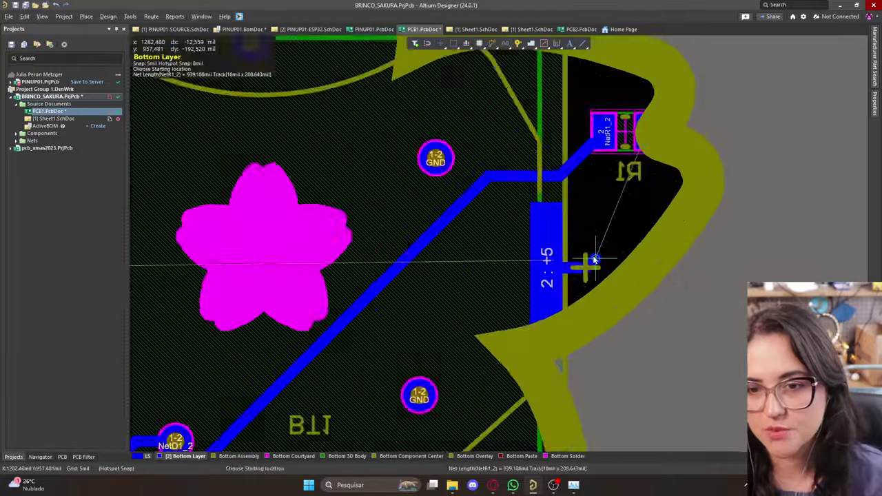
# Step: Show the complete underside of the earring in 3D with the battery holder, switch and R1
pyautogui.click(42, 16)
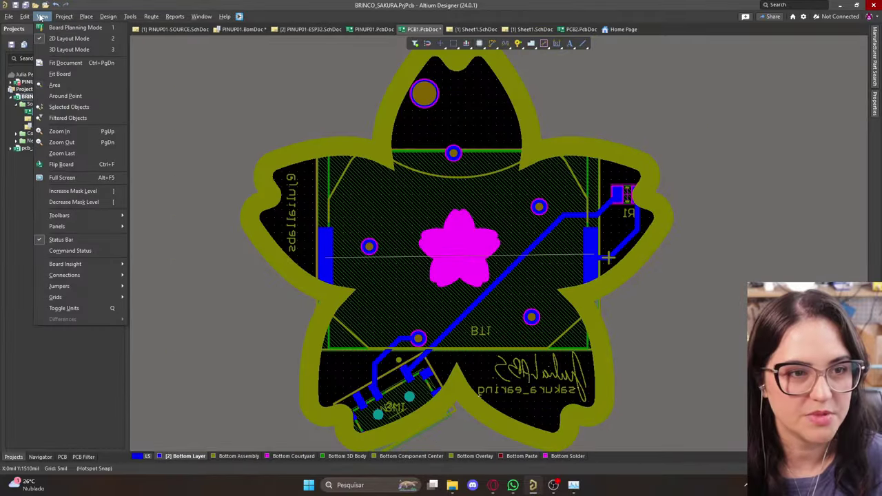
pyautogui.click(69, 49)
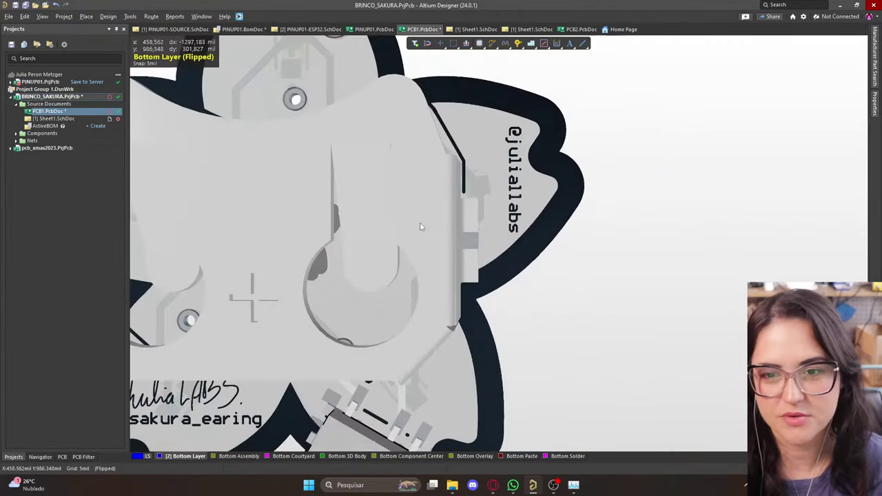
pyautogui.keyDown('ctrl'); pyautogui.scroll(-6, 324, 281); pyautogui.keyUp('ctrl')
pyautogui.moveTo(468, 276); pyautogui.dragTo(559, 237, button='right')
pyautogui.keyDown('ctrl'); pyautogui.scroll(1, 367, 285); pyautogui.keyUp('ctrl')
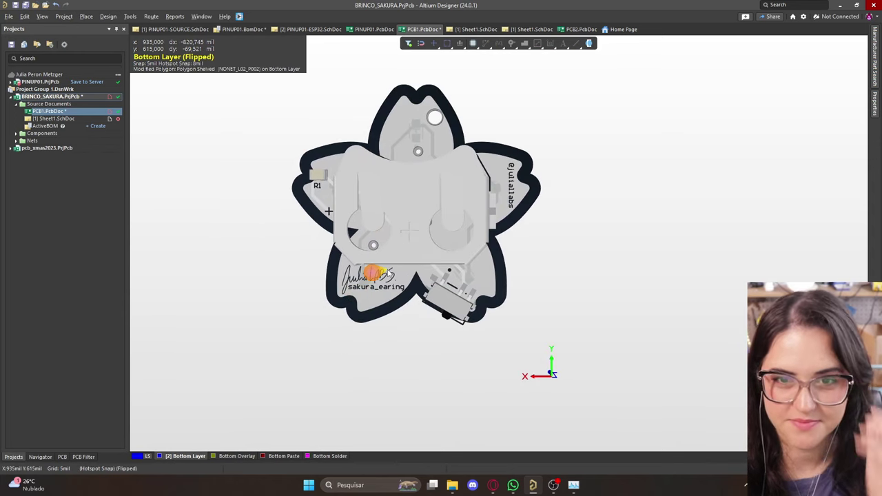
# Step: Flip the board in the 3D view to inspect the LED side of the flower
pyautogui.press('b')
pyautogui.click(554, 289)
pyautogui.hotkey('ctrl', 'm')
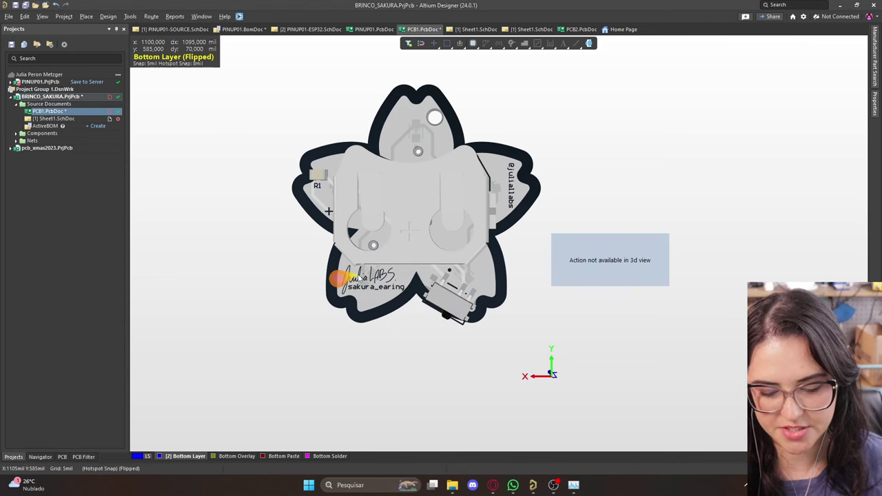
pyautogui.press('v')
pyautogui.press('b')
pyautogui.moveTo(451, 277); pyautogui.dragTo(434, 296, button='right')
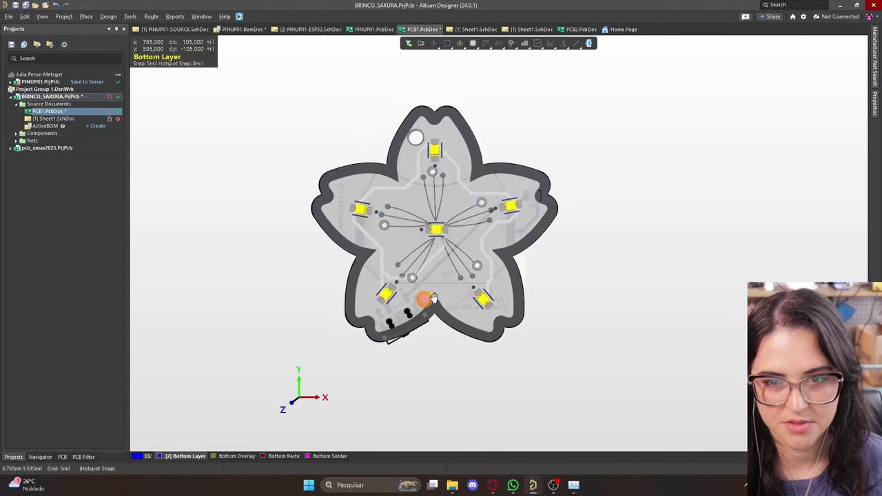
pyautogui.keyDown('ctrl'); pyautogui.scroll(2, 436, 271); pyautogui.keyUp('ctrl')
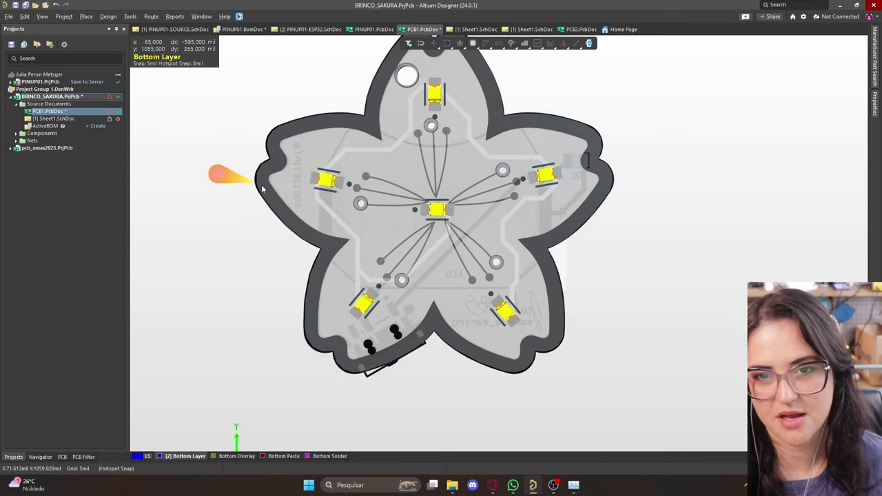
pyautogui.keyDown('ctrl'); pyautogui.scroll(-1, 388, 238); pyautogui.keyUp('ctrl')
# Step: Return to the 2D layout, restore the two shelved polygons and repour all polygon pours
pyautogui.press('2')
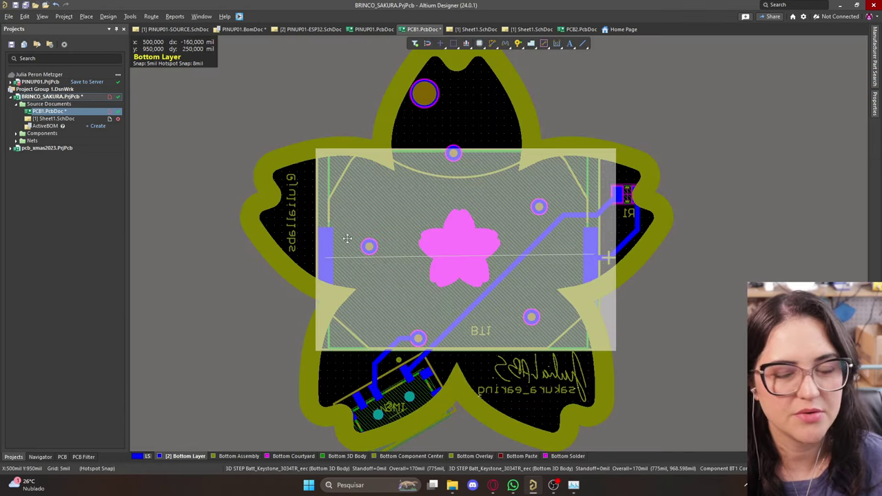
pyautogui.click(150, 16)
pyautogui.click(130, 16)
pyautogui.click(109, 16)
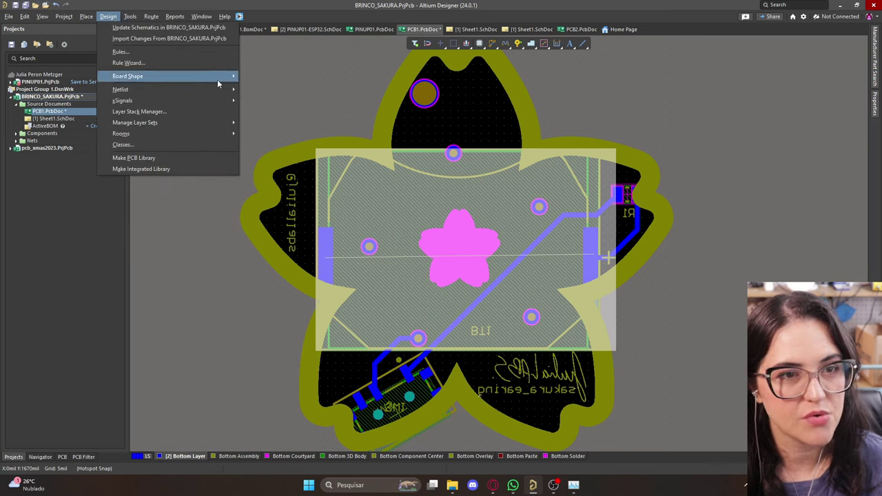
pyautogui.moveTo(125, 19)
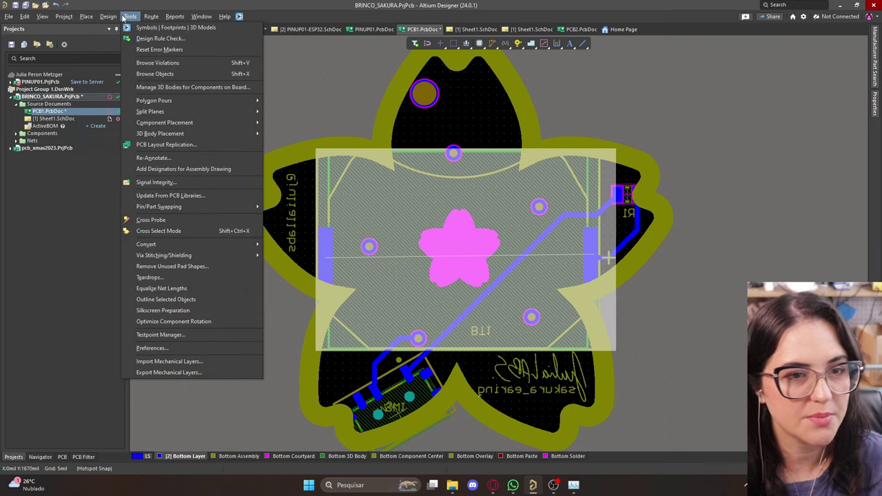
pyautogui.moveTo(232, 102)
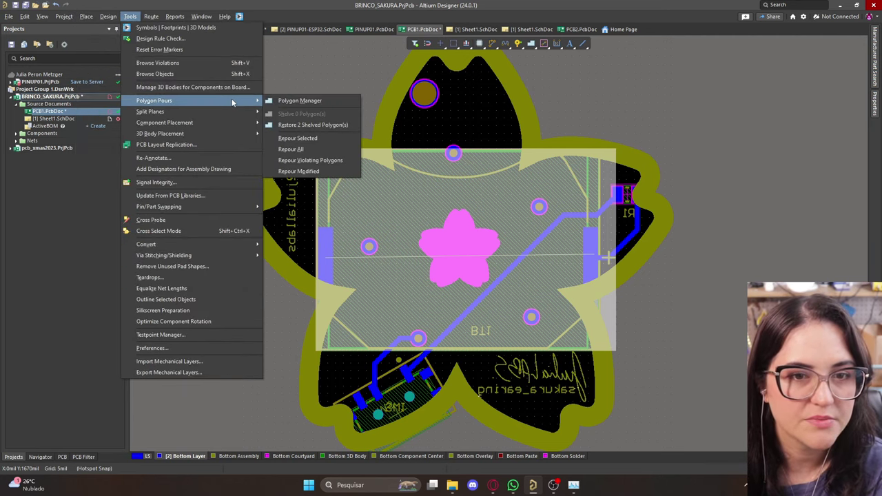
pyautogui.click(326, 126)
pyautogui.click(129, 15)
pyautogui.moveTo(201, 101)
pyautogui.click(296, 149)
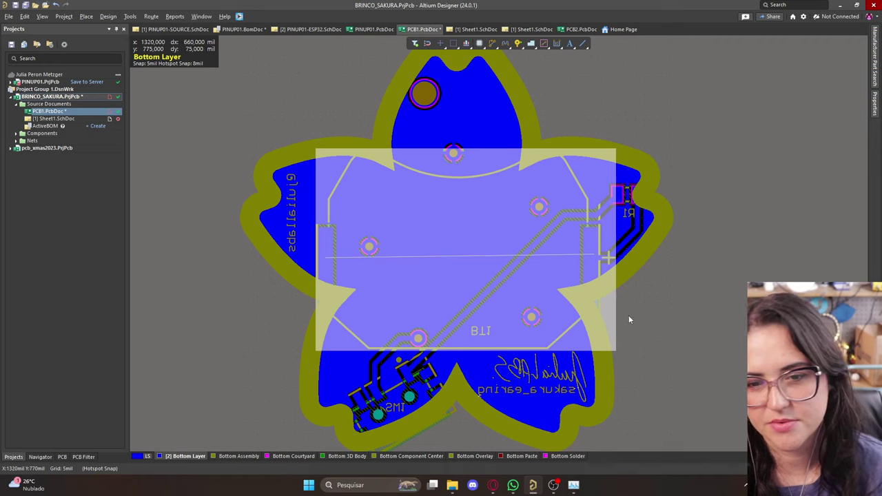
# Step: View the repoured board in 3D and examine the copper, tracks and LEDs on the front side
pyautogui.keyDown('ctrl'); pyautogui.scroll(-3, 632, 325); pyautogui.keyUp('ctrl')
pyautogui.keyDown('ctrl'); pyautogui.scroll(2, 661, 352); pyautogui.keyUp('ctrl')
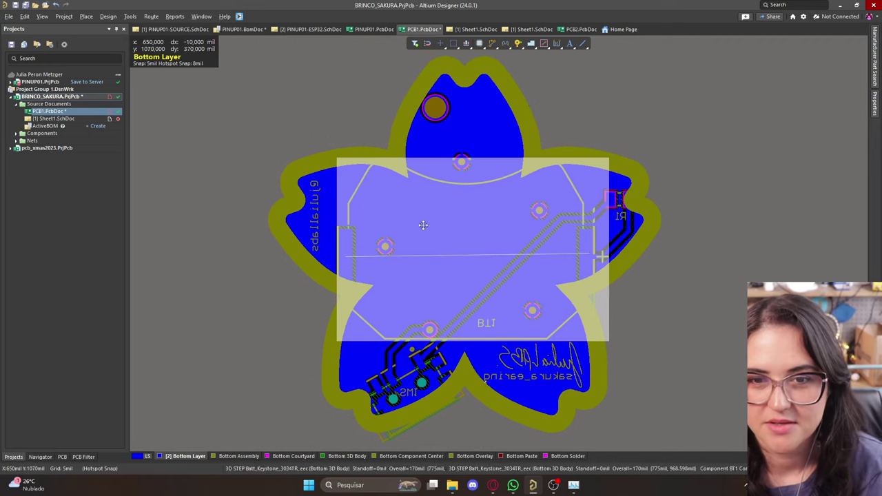
pyautogui.click(42, 16)
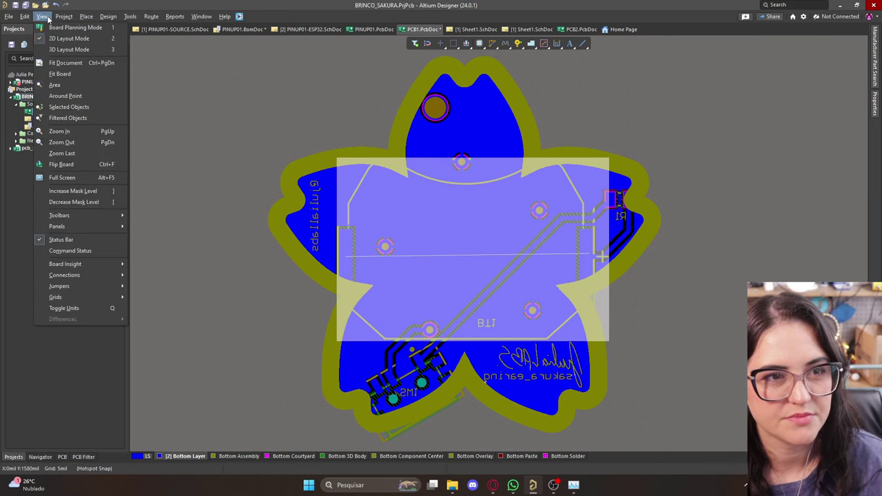
pyautogui.click(75, 51)
pyautogui.press('0')
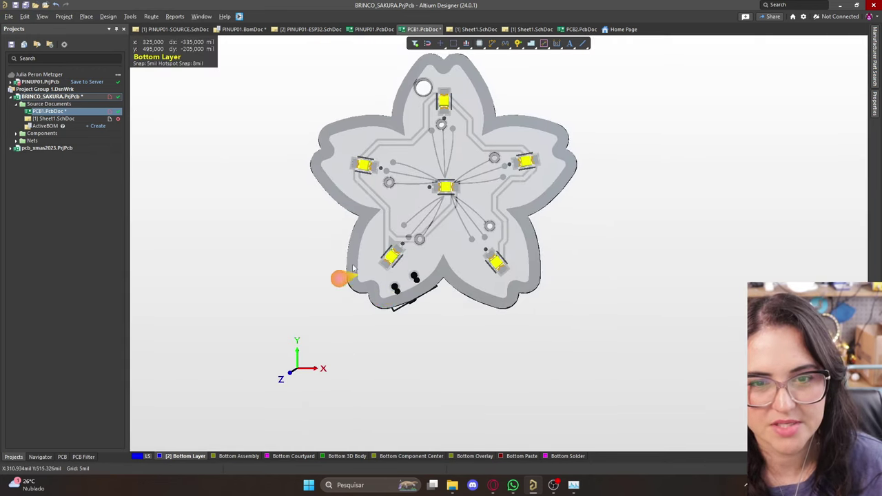
pyautogui.keyDown('ctrl'); pyautogui.scroll(5, 390, 213); pyautogui.keyUp('ctrl')
pyautogui.keyDown('ctrl'); pyautogui.scroll(-3, 432, 246); pyautogui.keyUp('ctrl')
pyautogui.keyDown('ctrl'); pyautogui.scroll(3, 662, 323); pyautogui.keyUp('ctrl')
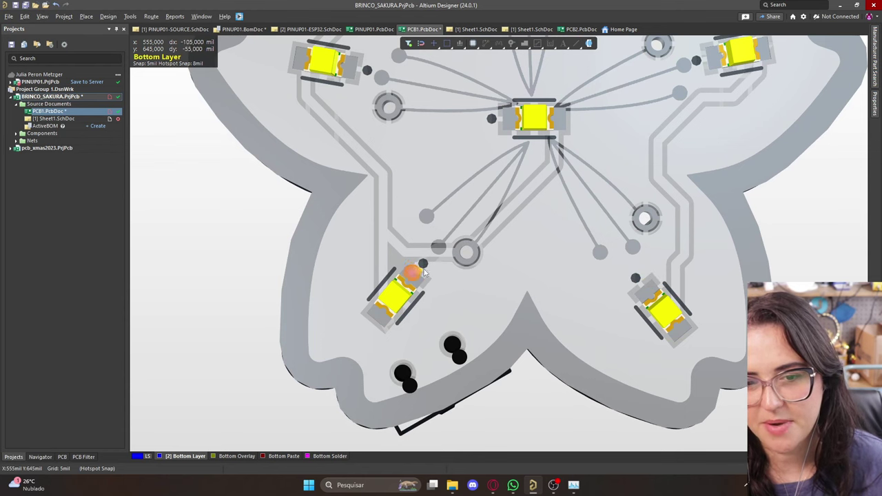
# Step: Inspect the whole LED side of the flower in 3D and flip the board to show its battery-holder side
pyautogui.keyDown('ctrl'); pyautogui.scroll(-3, 423, 268); pyautogui.keyUp('ctrl')
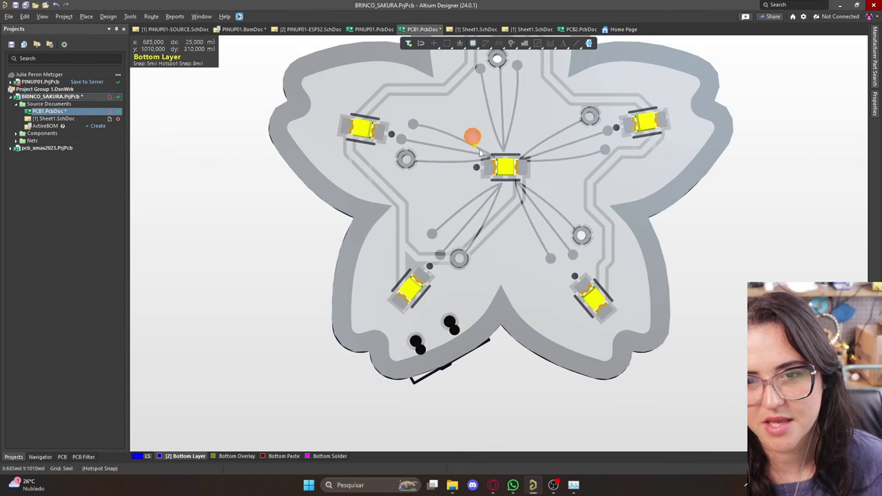
pyautogui.keyDown('ctrl'); pyautogui.scroll(5, 624, 97); pyautogui.keyUp('ctrl')
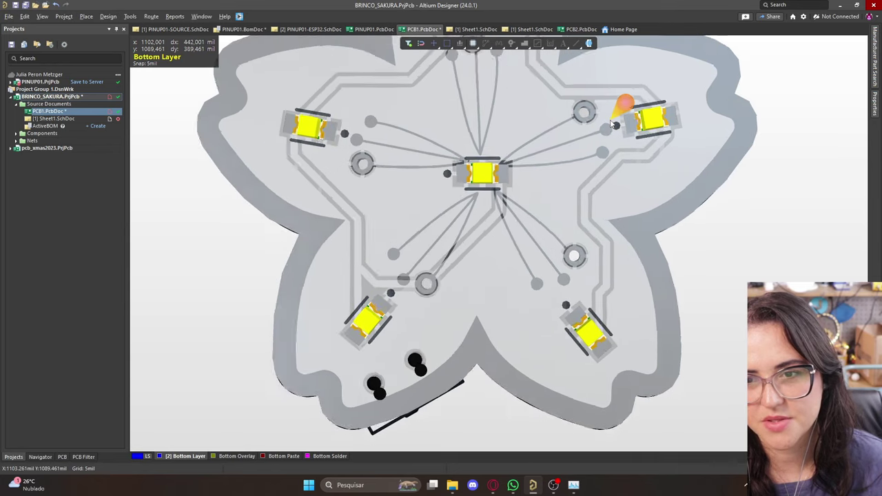
pyautogui.keyDown('ctrl'); pyautogui.scroll(-4, 623, 103); pyautogui.keyUp('ctrl')
pyautogui.keyDown('ctrl'); pyautogui.scroll(4, 606, 120); pyautogui.keyUp('ctrl')
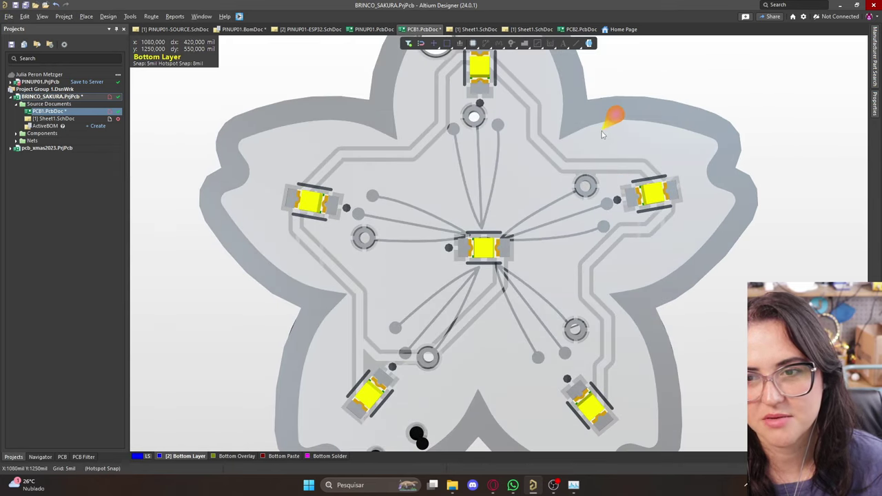
pyautogui.scroll(1, 565, 148)
pyautogui.keyDown('ctrl'); pyautogui.scroll(-4, 551, 159); pyautogui.keyUp('ctrl')
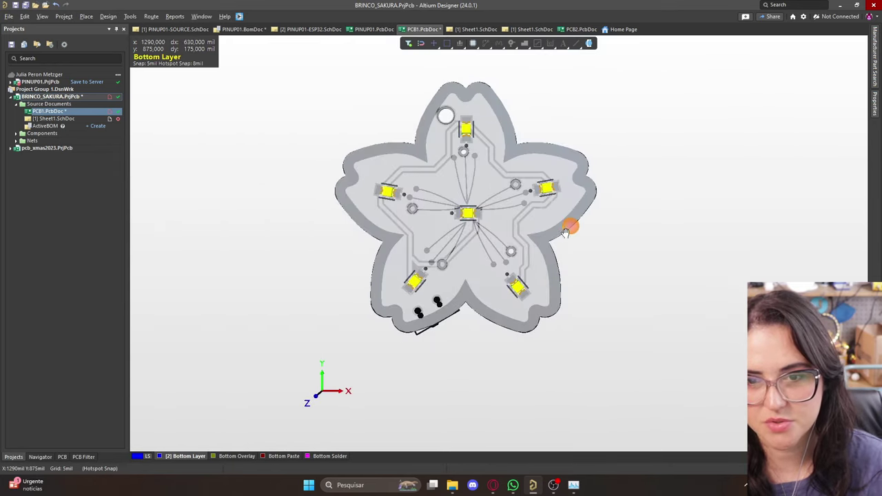
pyautogui.hotkey('ctrl', 'f')
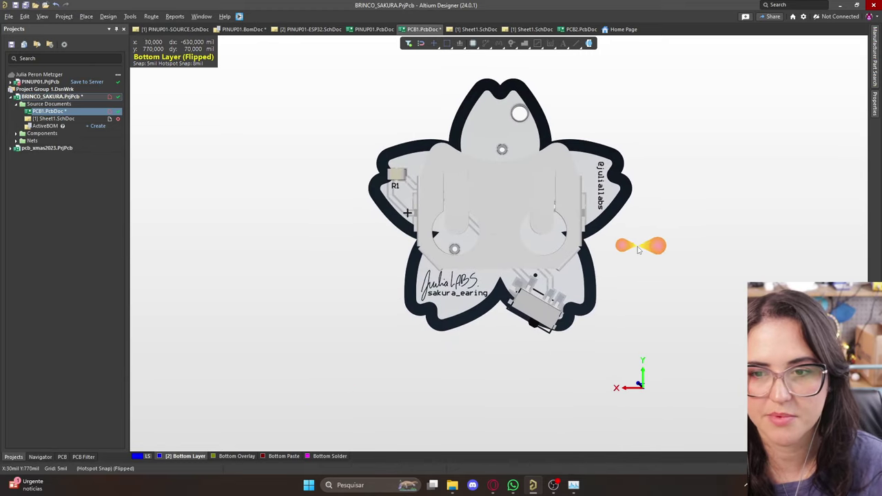
pyautogui.moveTo(639, 249); pyautogui.dragTo(614, 259, button='right')
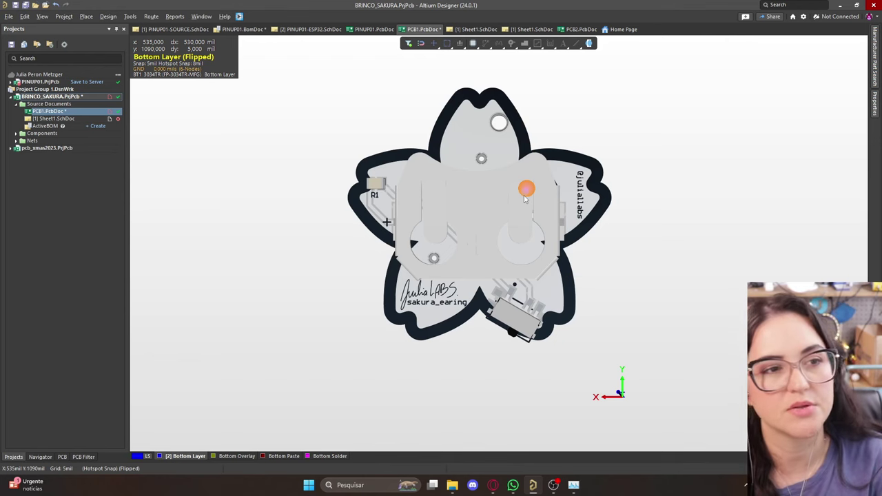
# Step: Generate the board's Gerber files in millimetres at 0.0001 mm precision and view the PCB1.GD1 and PCB1.GG1 drill layers
pyautogui.rightClick(86, 97)
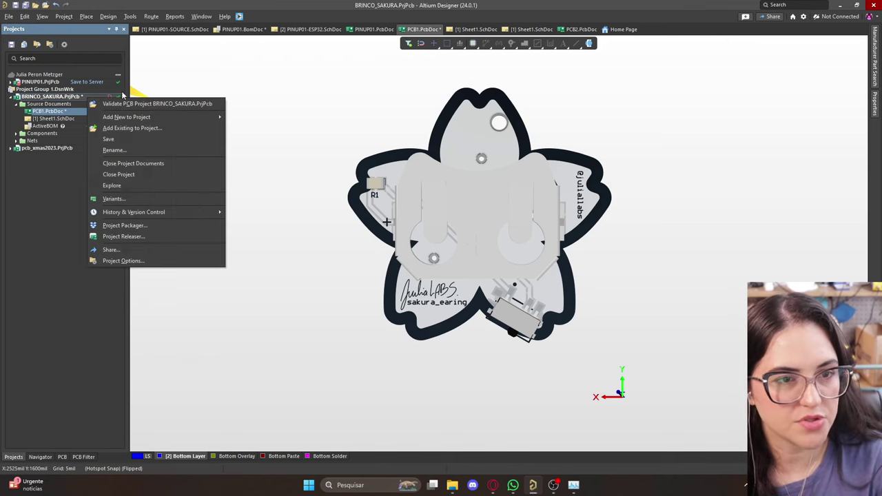
pyautogui.click(714, 192)
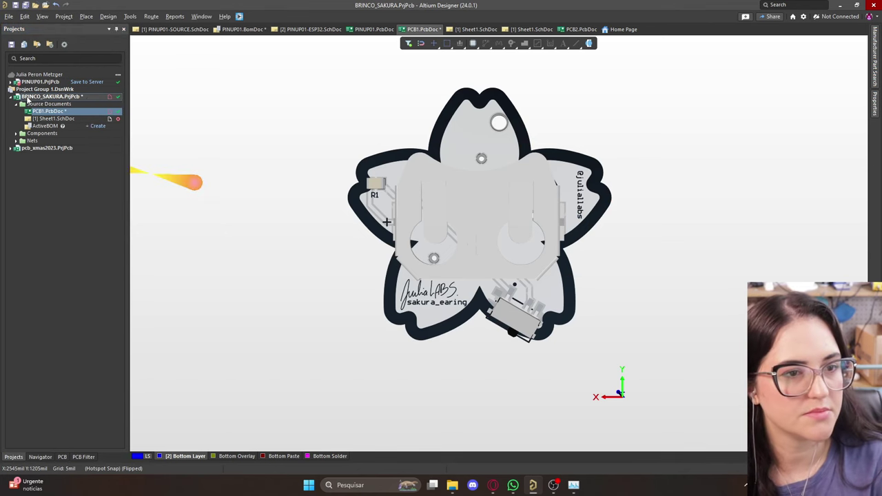
pyautogui.click(9, 17)
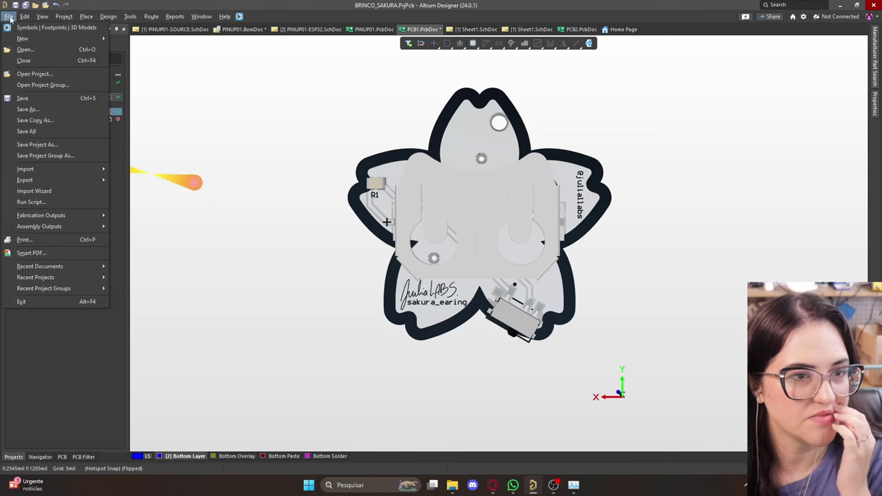
pyautogui.moveTo(41, 215)
pyautogui.click(141, 256)
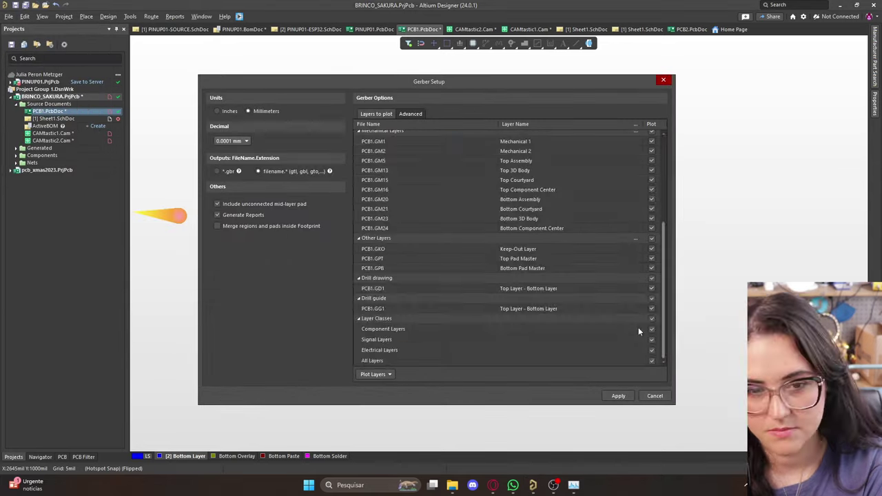
pyautogui.scroll(-5, 644, 196)
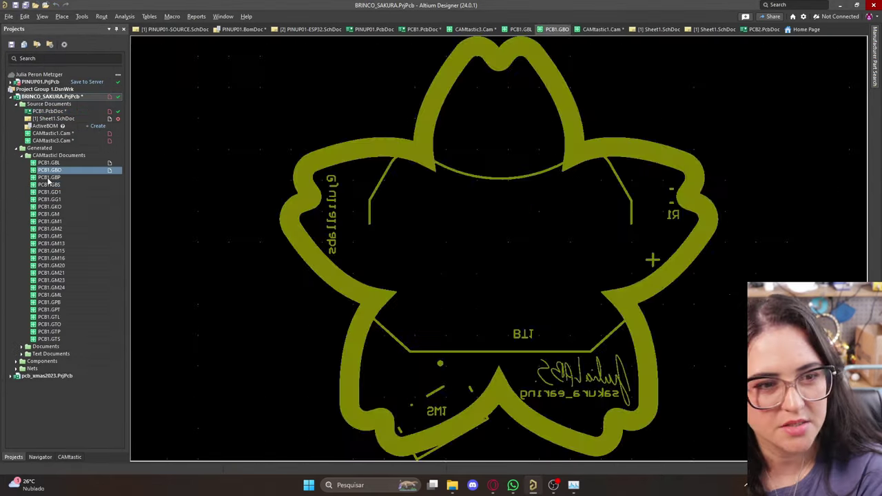
pyautogui.click(49, 192)
pyautogui.click(51, 200)
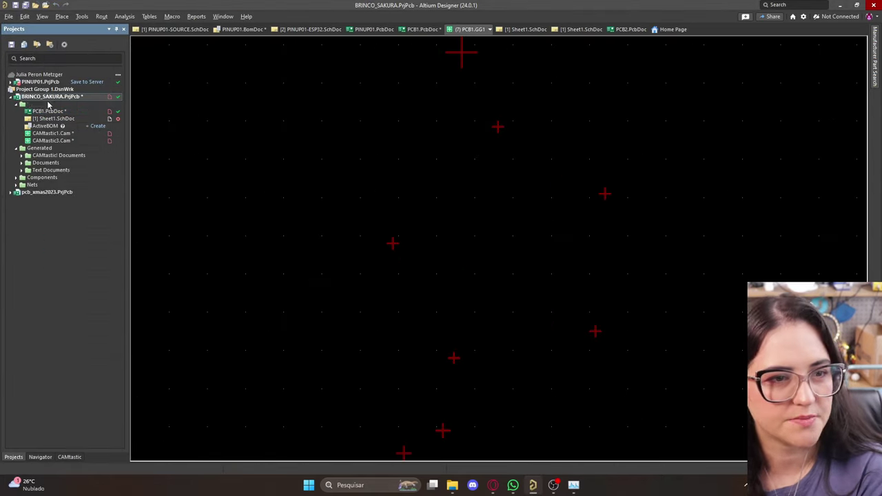
# Step: Show the BRINCO_SAKURA project's location in File Explorer and select the Project Outputs for BRINCO_SAKURA folder
pyautogui.rightClick(44, 97)
pyautogui.rightClick(45, 98)
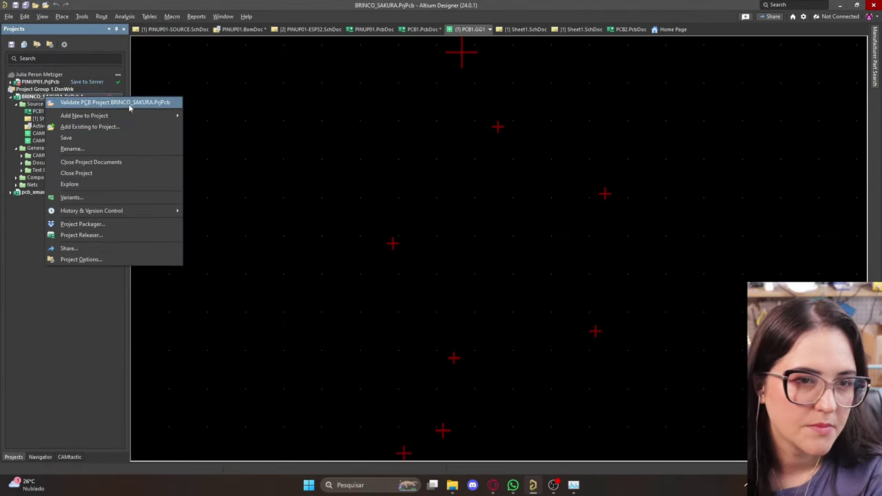
pyautogui.click(69, 184)
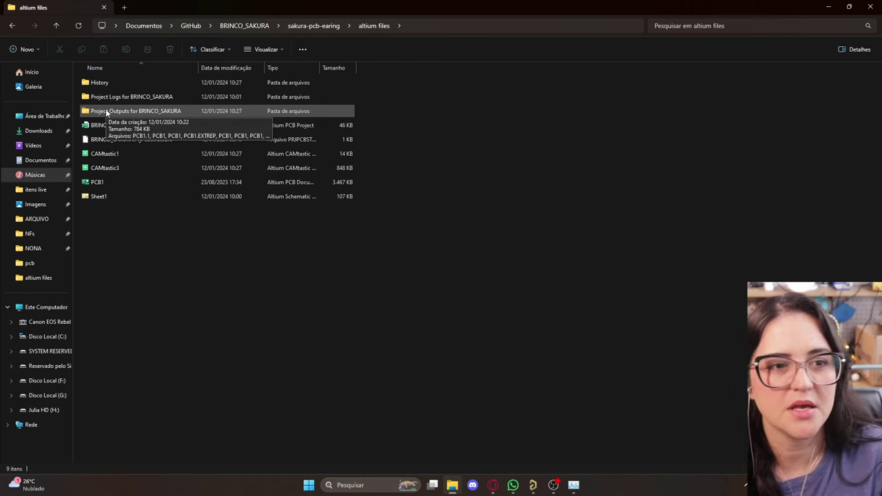
pyautogui.click(137, 110)
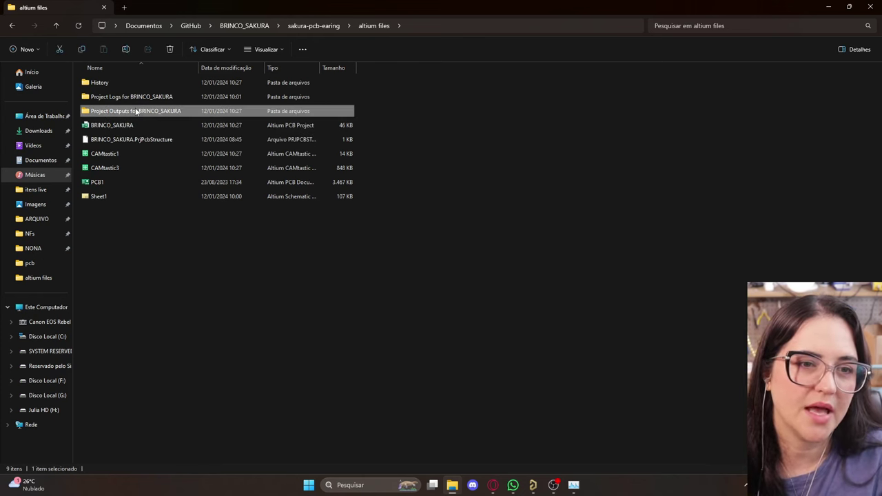